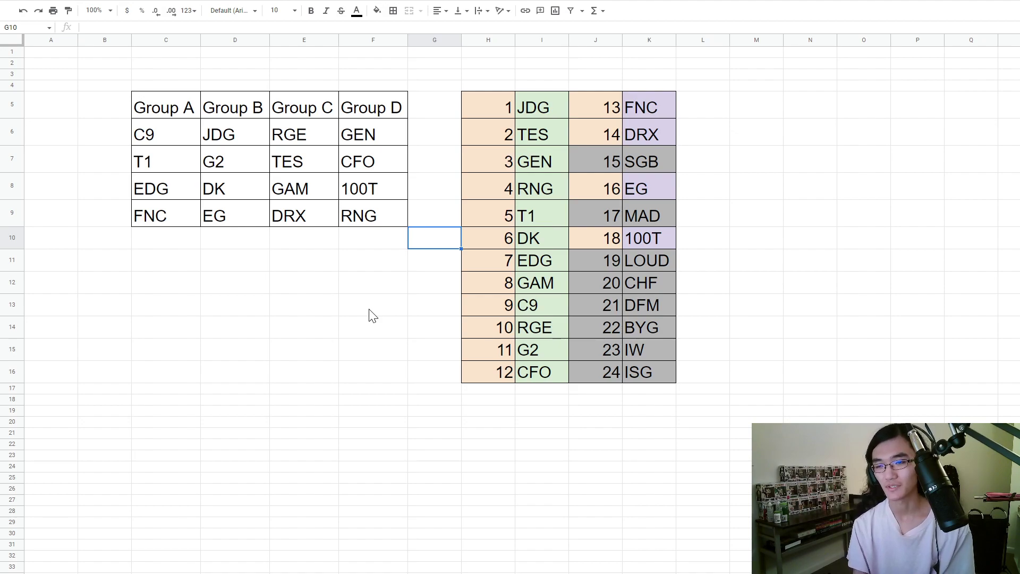
Step: Check the group tables, selecting the Group A heading, RNG in Group D and C9
click(164, 114)
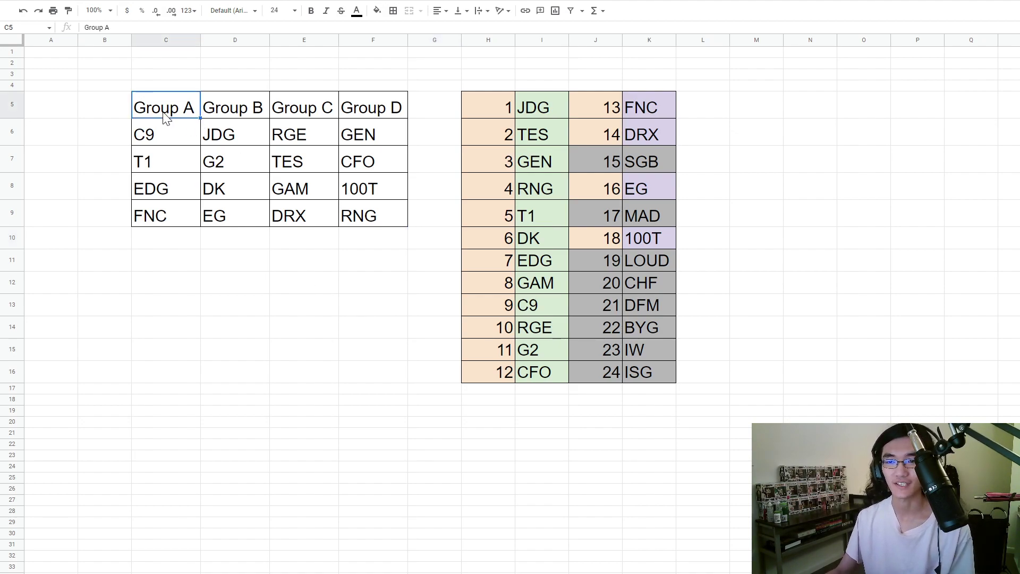
click(375, 215)
click(159, 139)
click(86, 168)
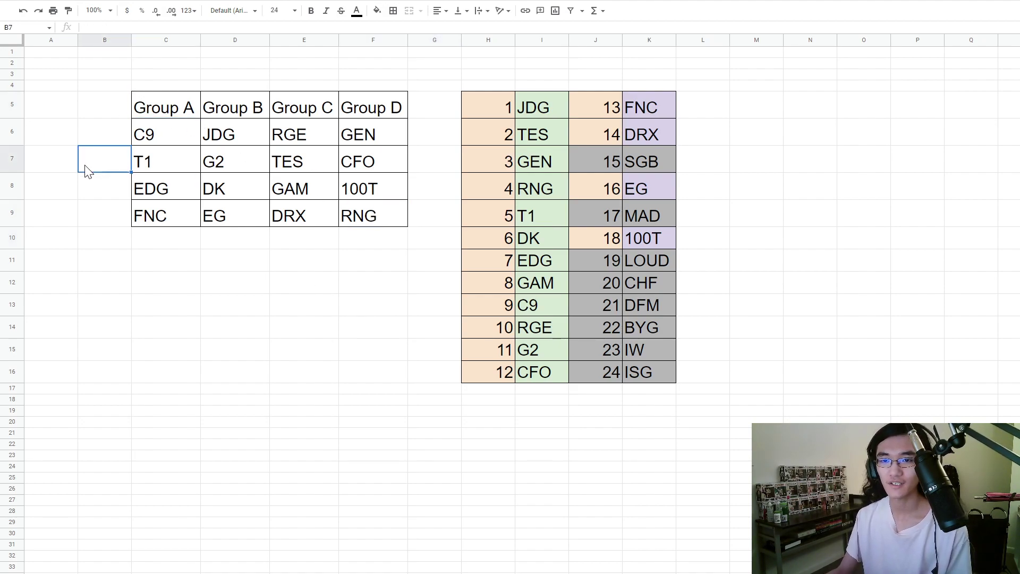
click(448, 158)
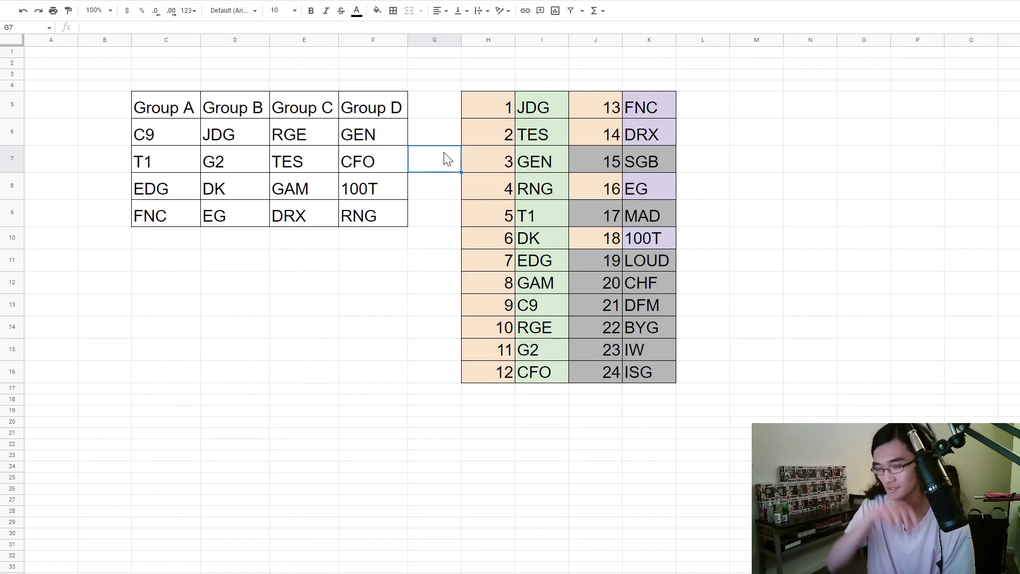
Step: Review DRX, FNC at rank 13 and RNG at rank 4 in the power rankings
click(644, 129)
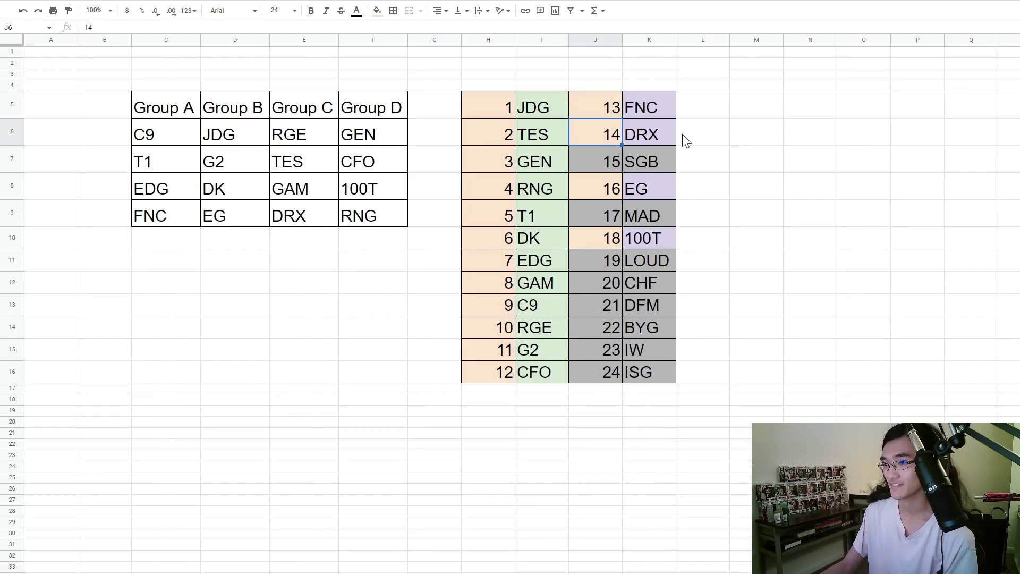
click(640, 108)
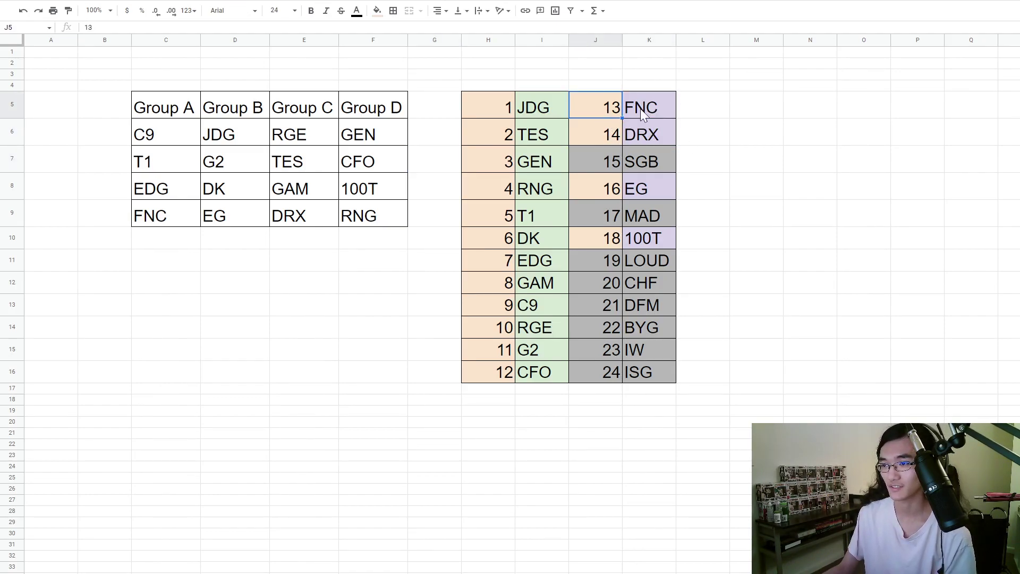
click(692, 140)
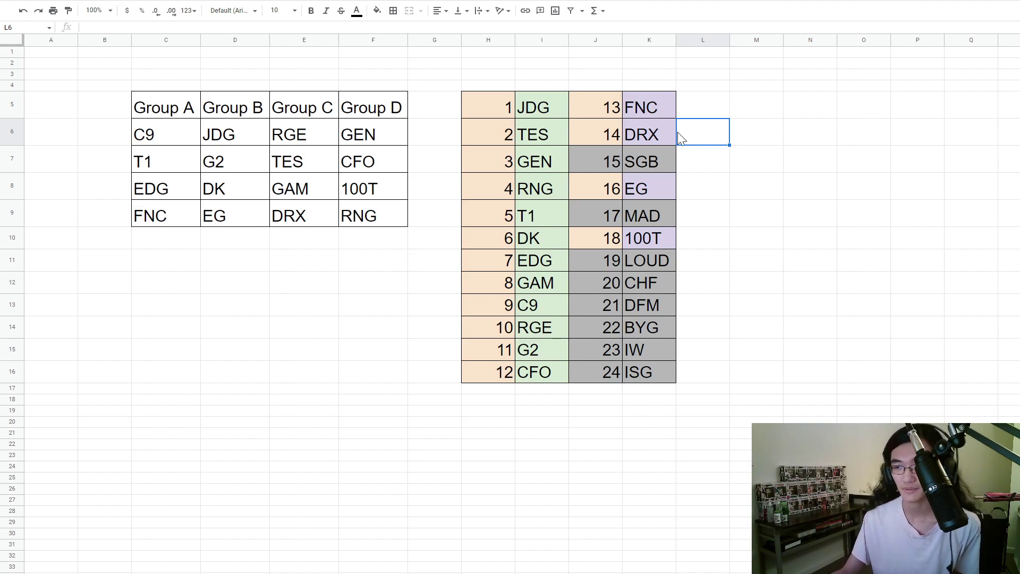
click(673, 136)
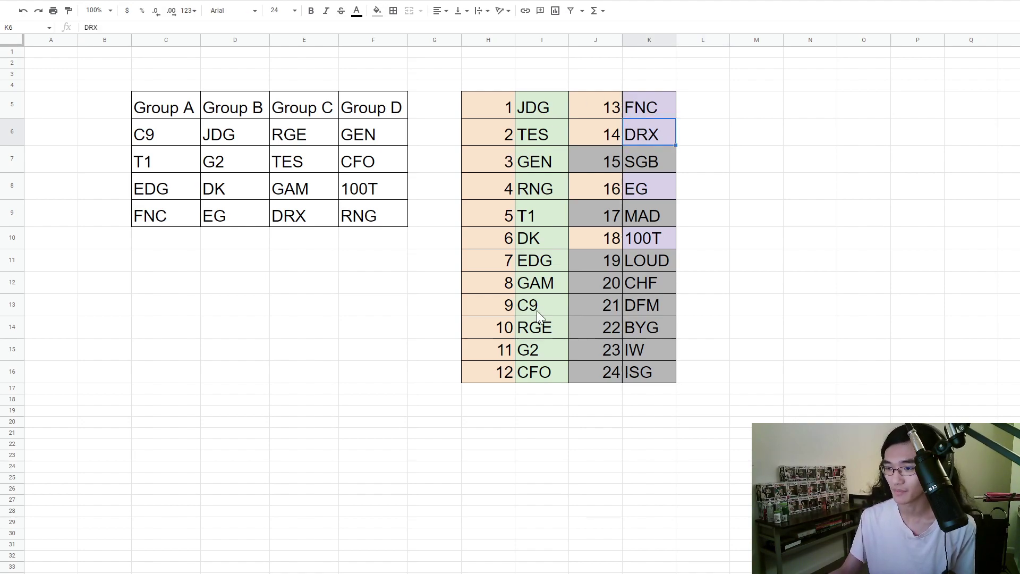
click(534, 192)
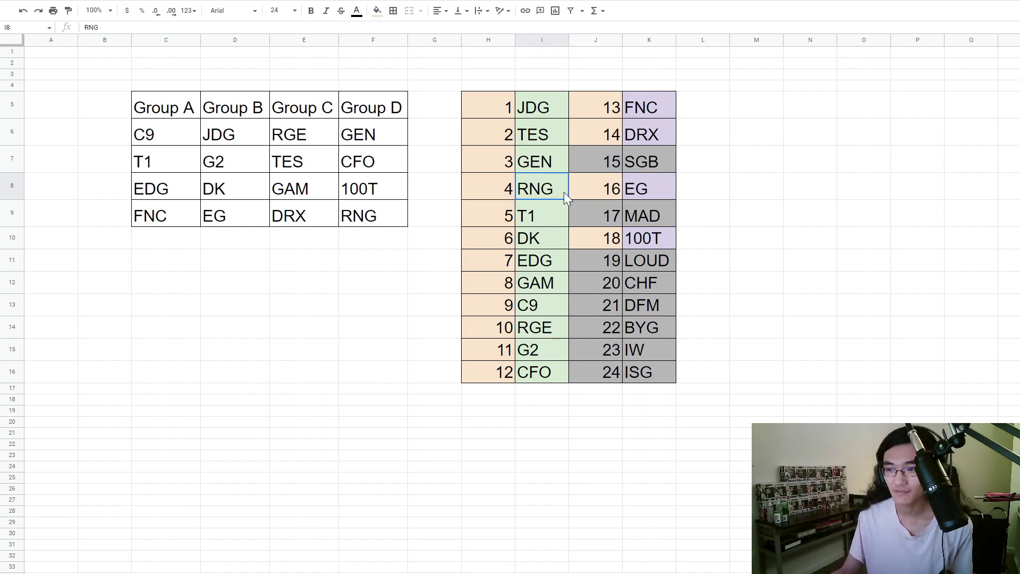
click(713, 200)
click(513, 190)
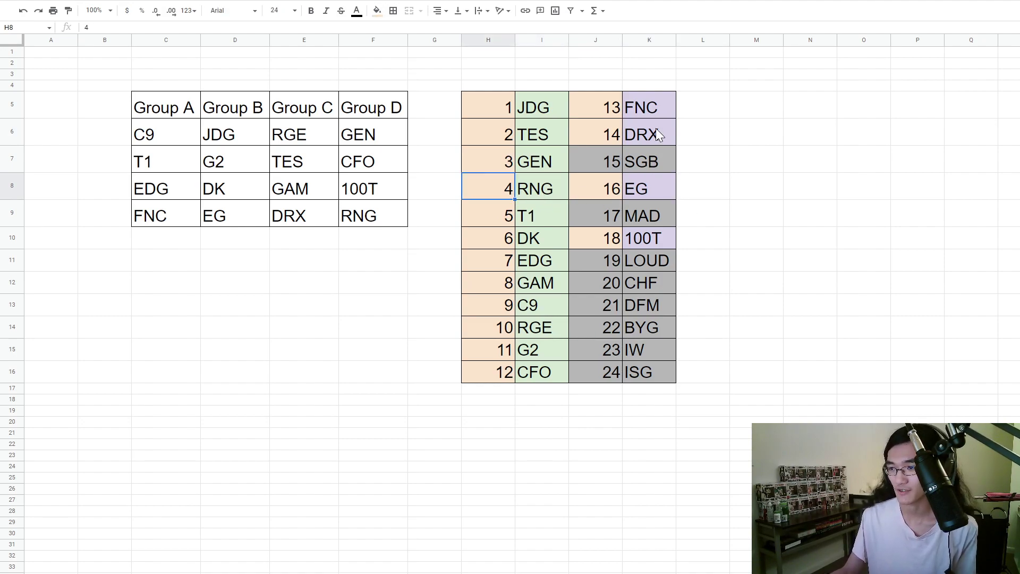
click(656, 128)
click(524, 196)
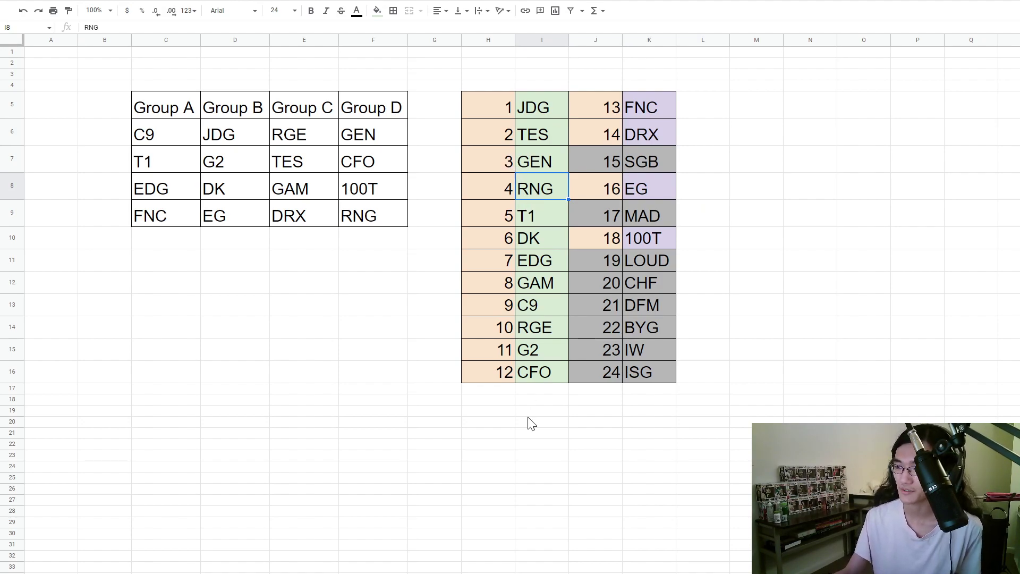
Step: Select entries in the rankings list down to EG at rank 16
click(707, 258)
click(695, 189)
click(684, 160)
click(631, 158)
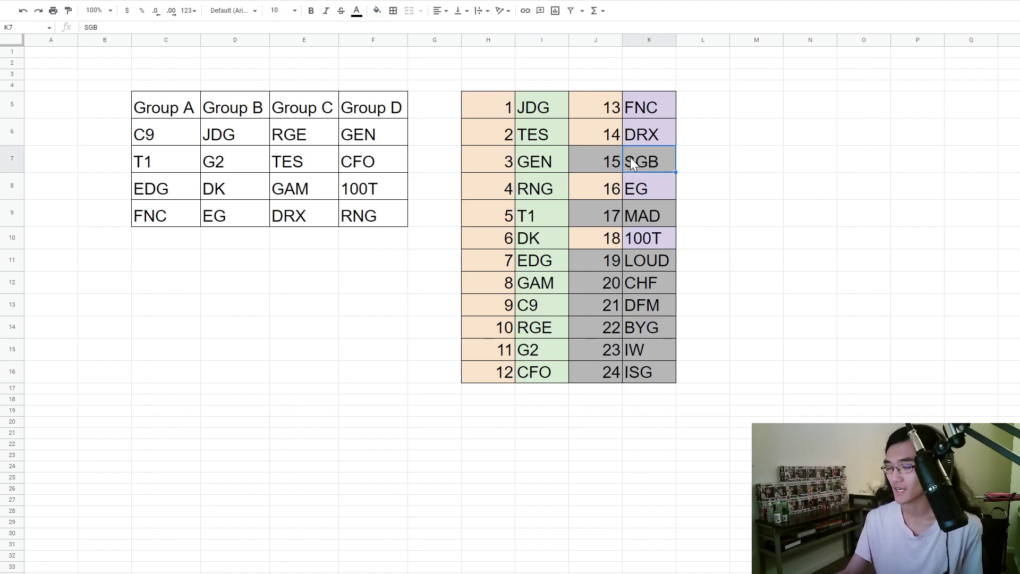
click(645, 195)
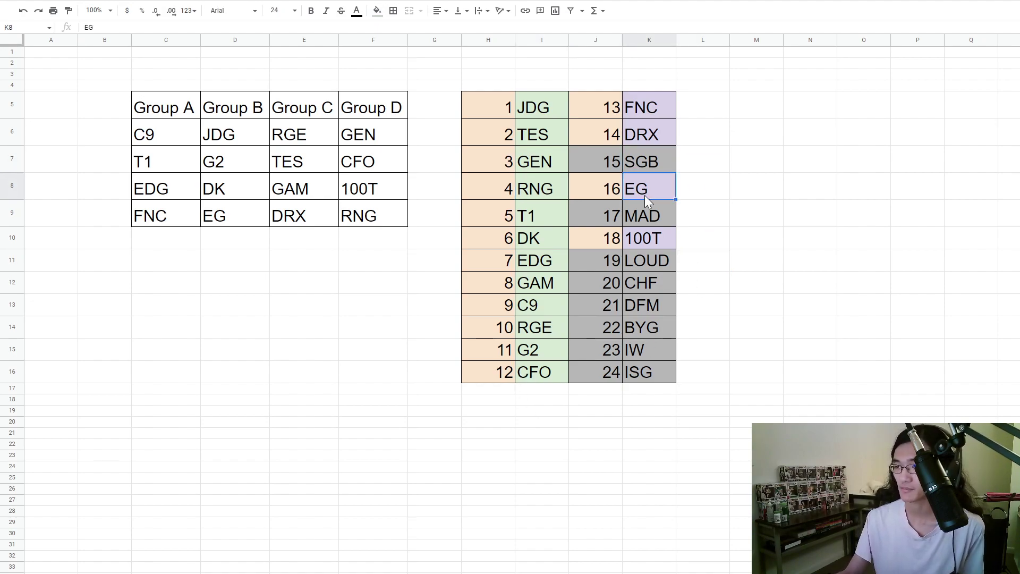
click(710, 170)
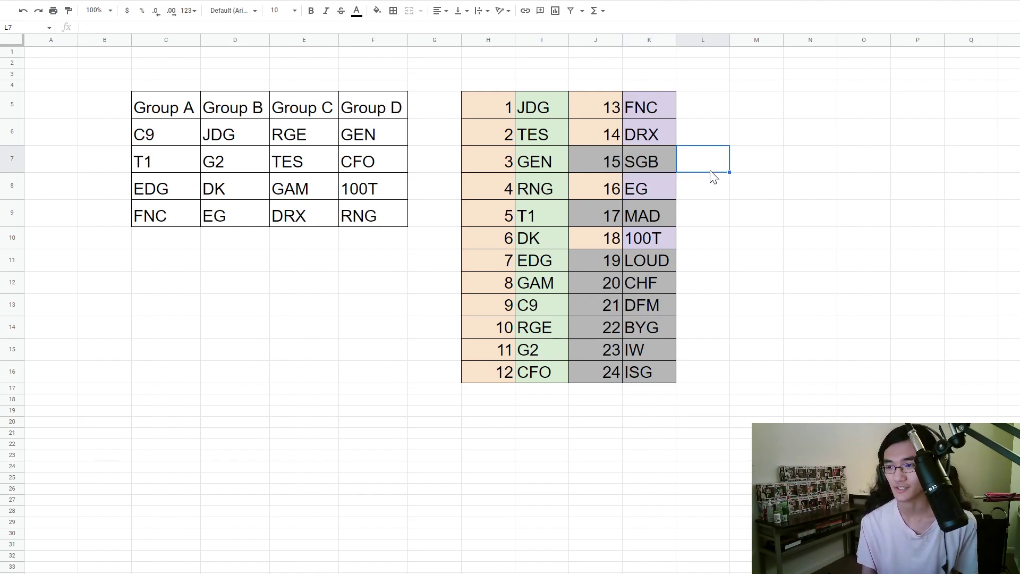
Step: Select various cells across the power rankings list
click(709, 186)
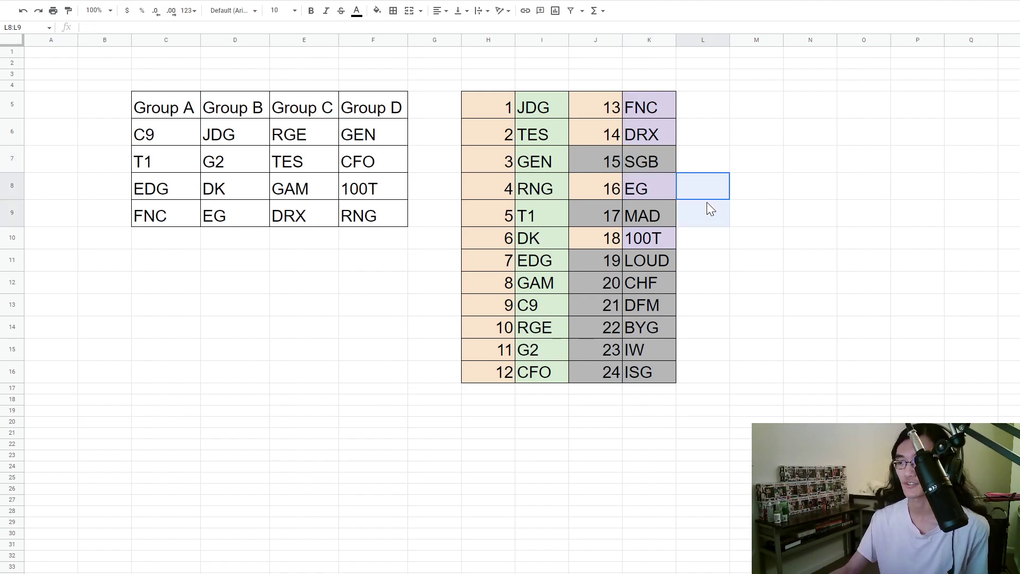
click(707, 209)
click(685, 168)
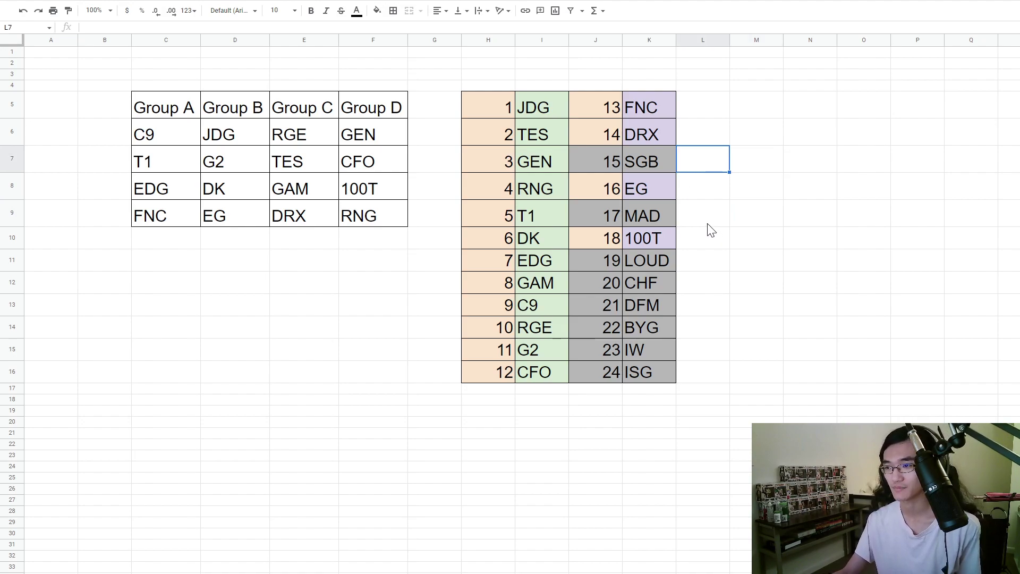
click(757, 213)
click(765, 169)
click(697, 162)
click(700, 237)
click(724, 214)
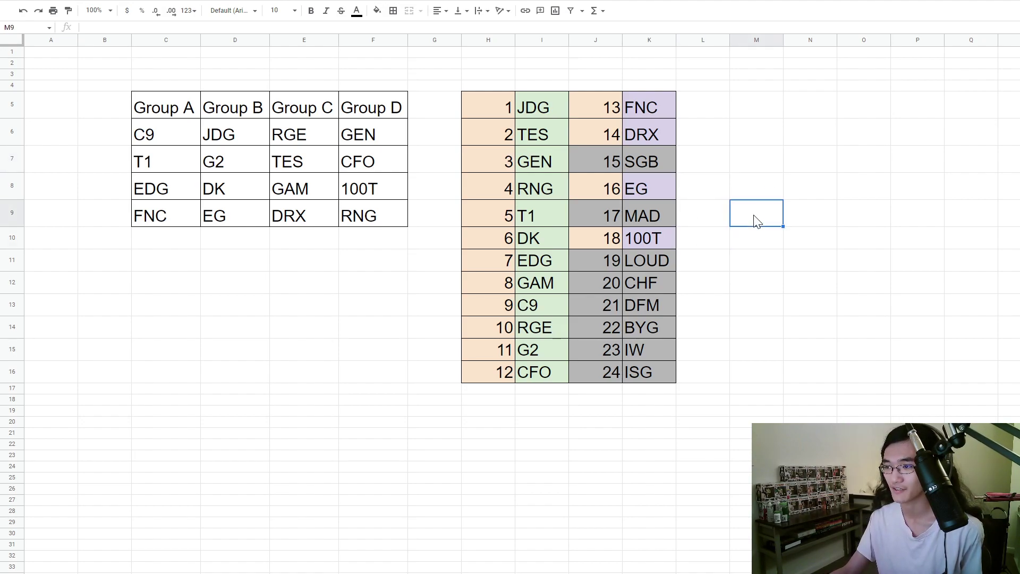
click(725, 158)
click(709, 211)
click(736, 214)
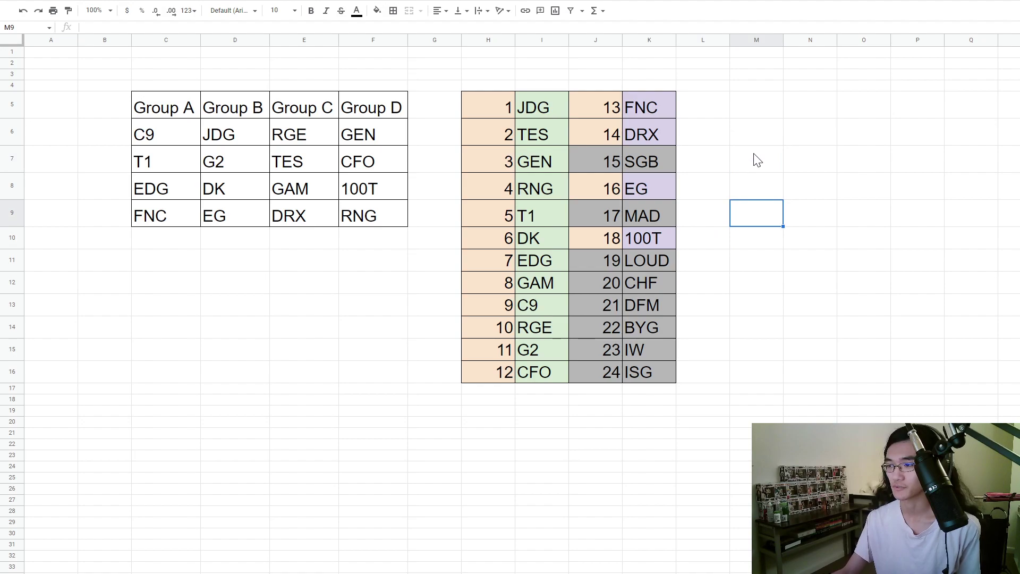
click(754, 158)
click(689, 158)
click(702, 213)
click(754, 213)
click(756, 165)
click(710, 162)
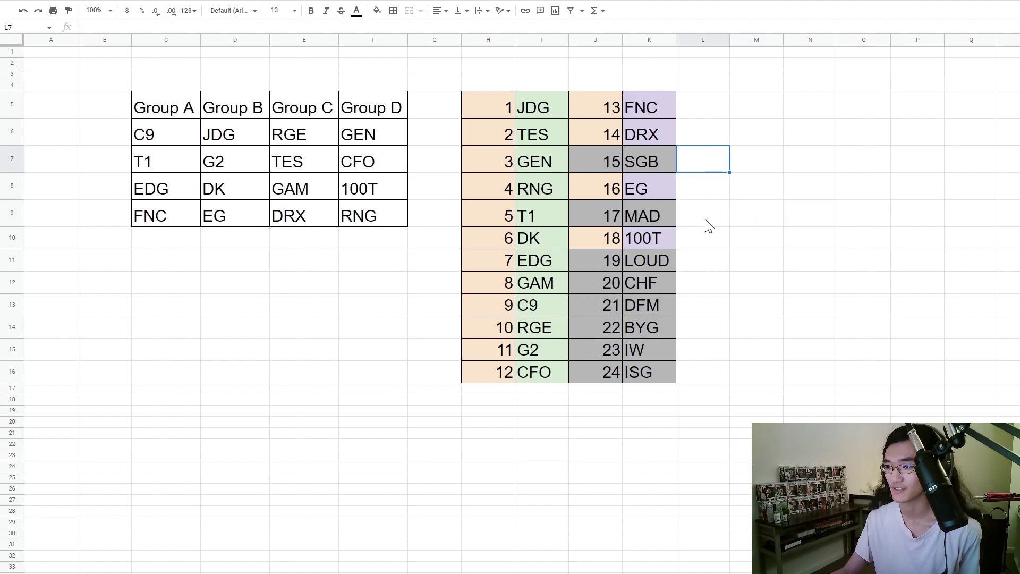
click(707, 218)
click(767, 216)
click(770, 171)
click(705, 166)
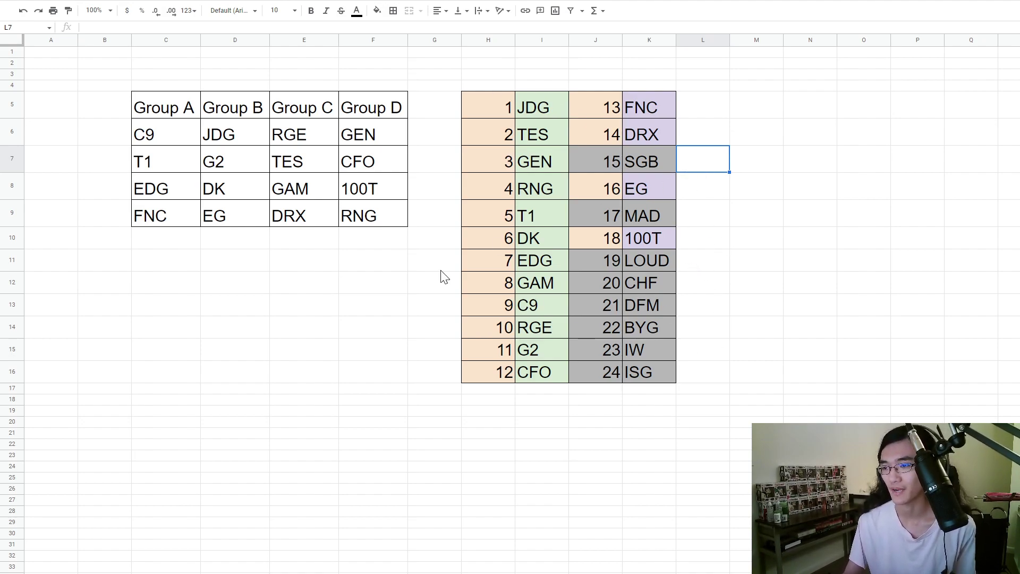
Step: Step through the rankings from MAD at rank 17 down to ISG at rank 24
click(642, 160)
click(641, 222)
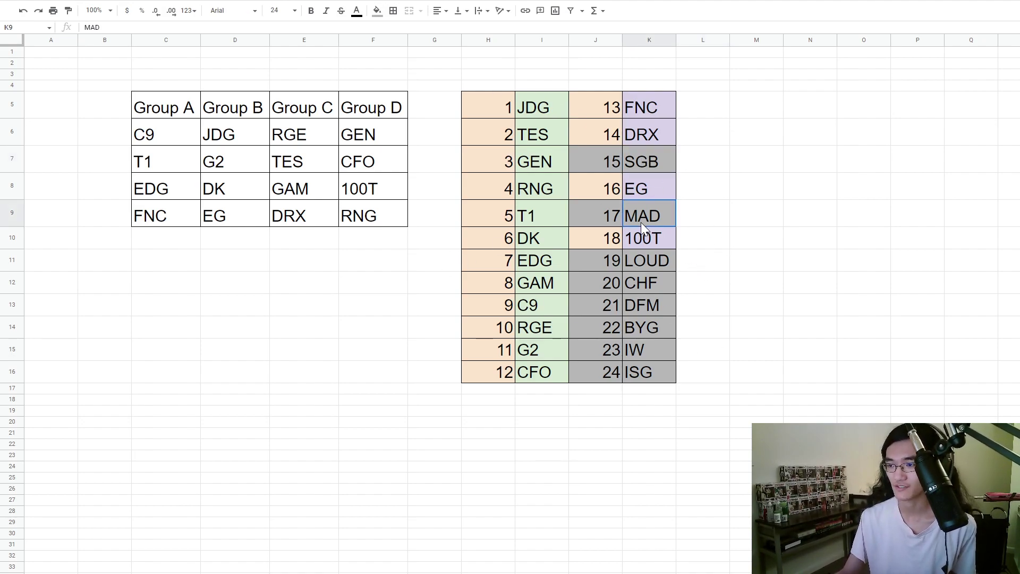
click(653, 265)
click(651, 284)
click(643, 309)
click(640, 330)
click(641, 371)
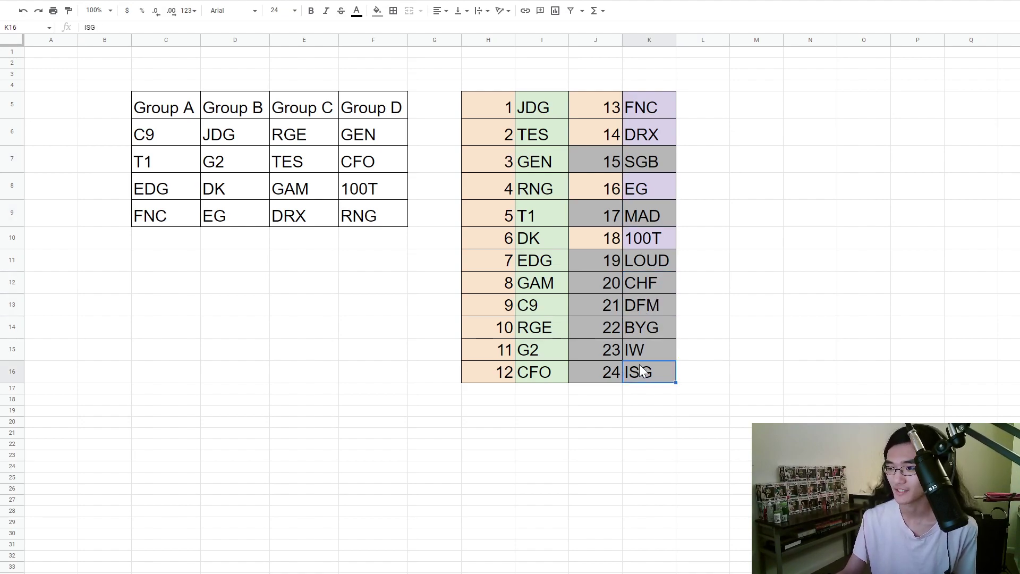
click(715, 349)
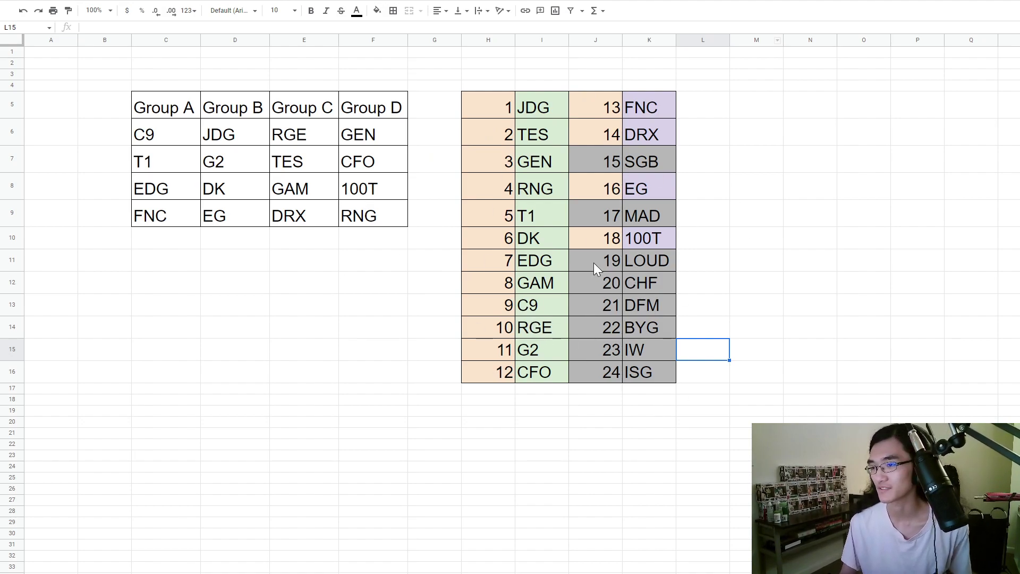
click(434, 237)
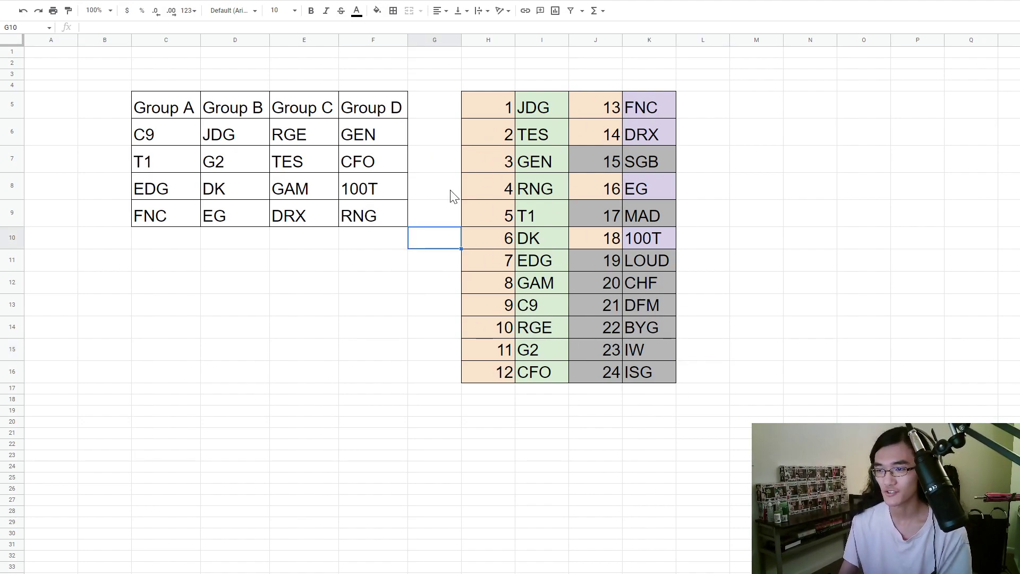
Step: Select the Group A team cells C9, T1 and EDG, then deselect them
click(386, 268)
click(430, 240)
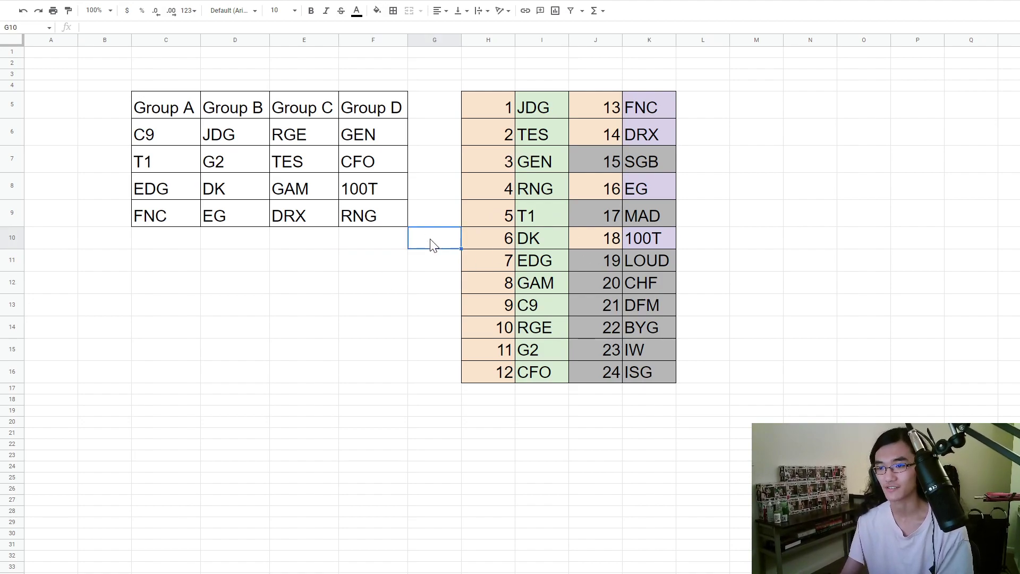
click(164, 138)
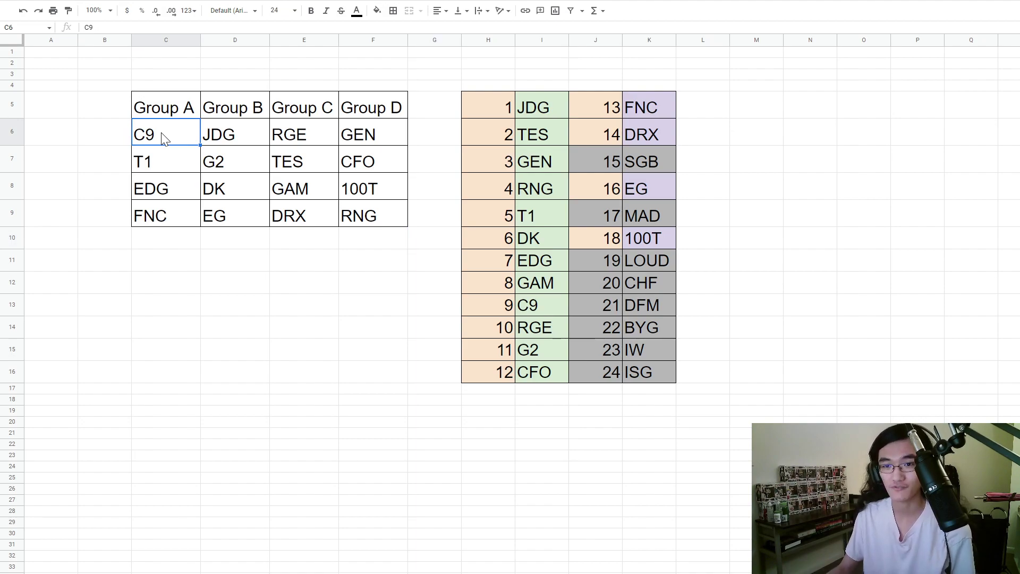
click(170, 171)
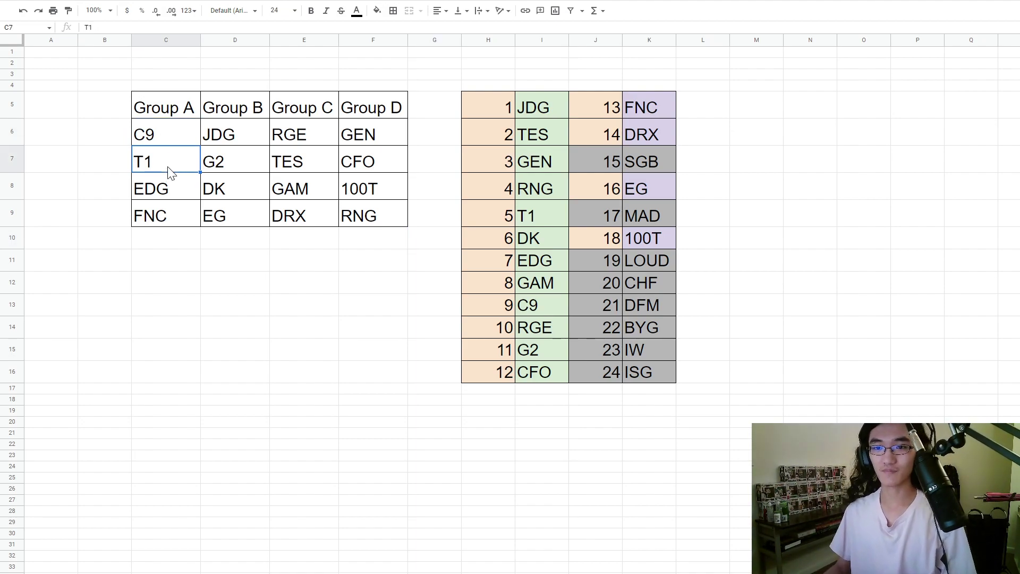
click(165, 189)
key(Up)
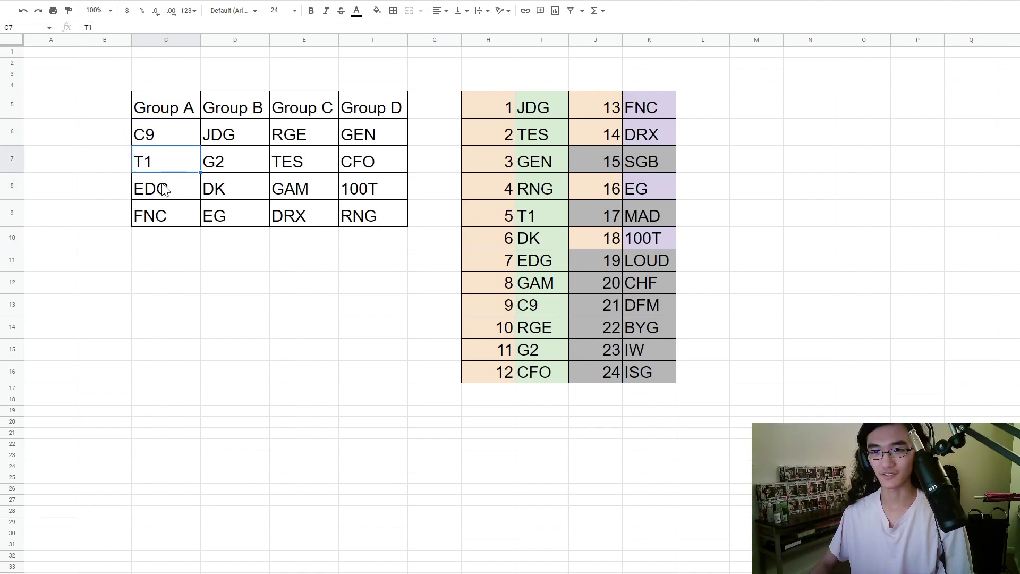
click(162, 244)
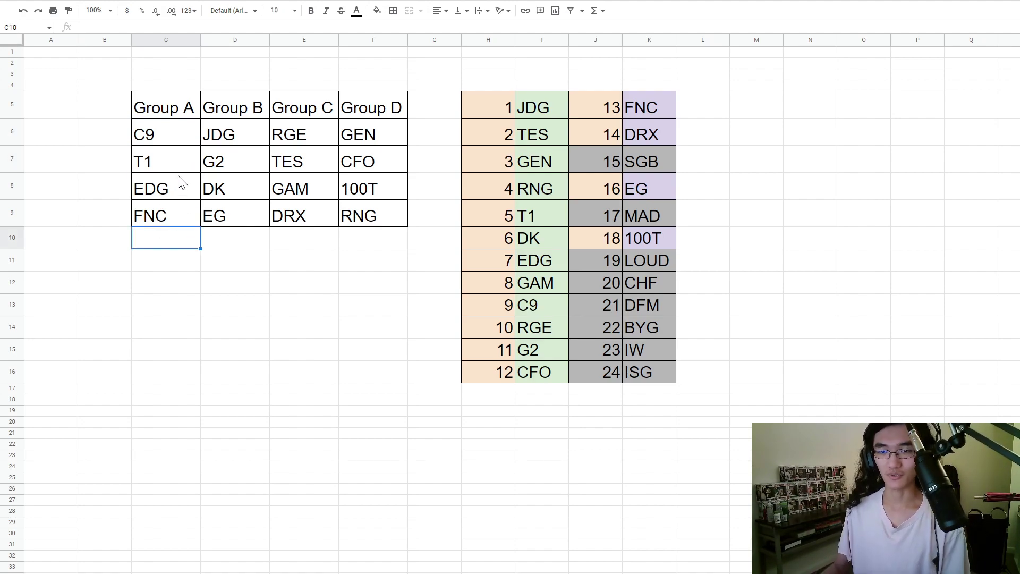
Step: Fill the C9 cell in Group A with pale yellow
click(186, 136)
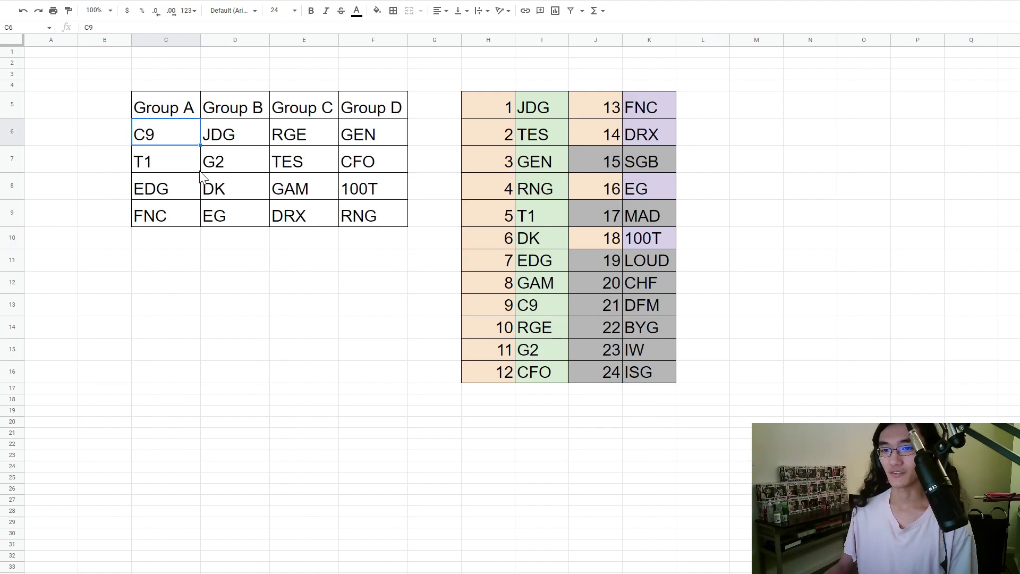
click(381, 16)
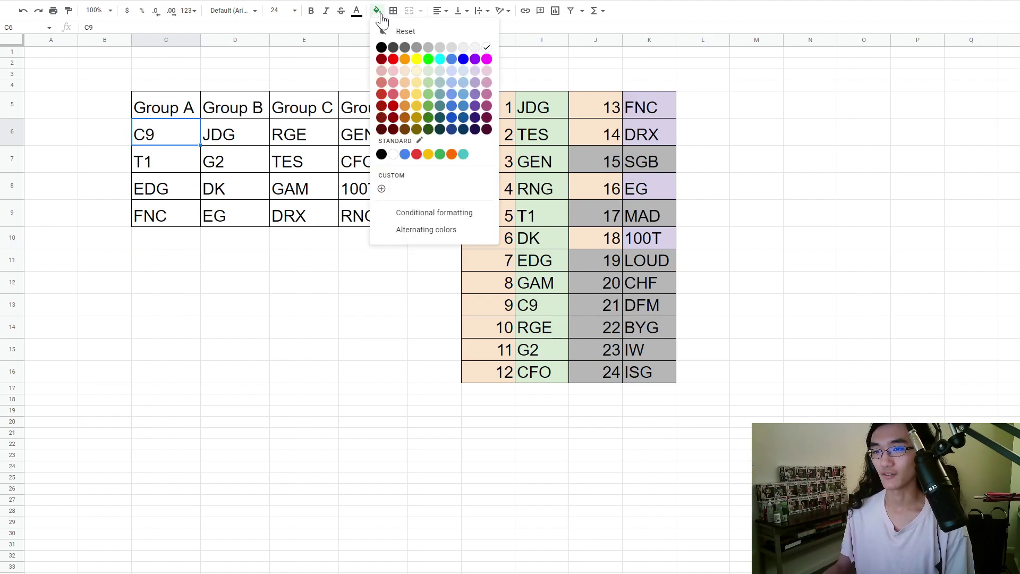
click(417, 75)
Step: Fill FNC, the last team in Group A, with light red
click(164, 223)
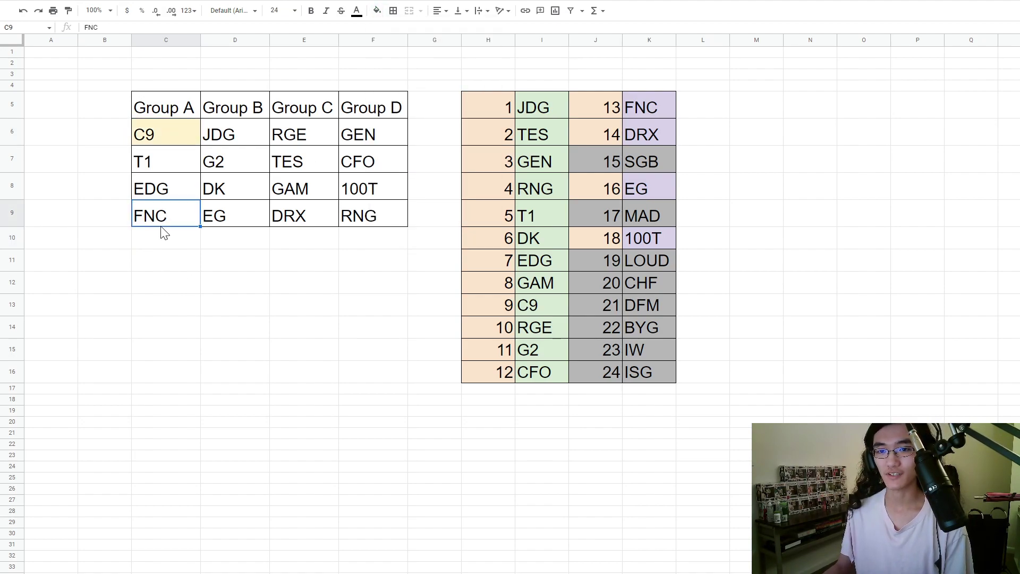
click(377, 11)
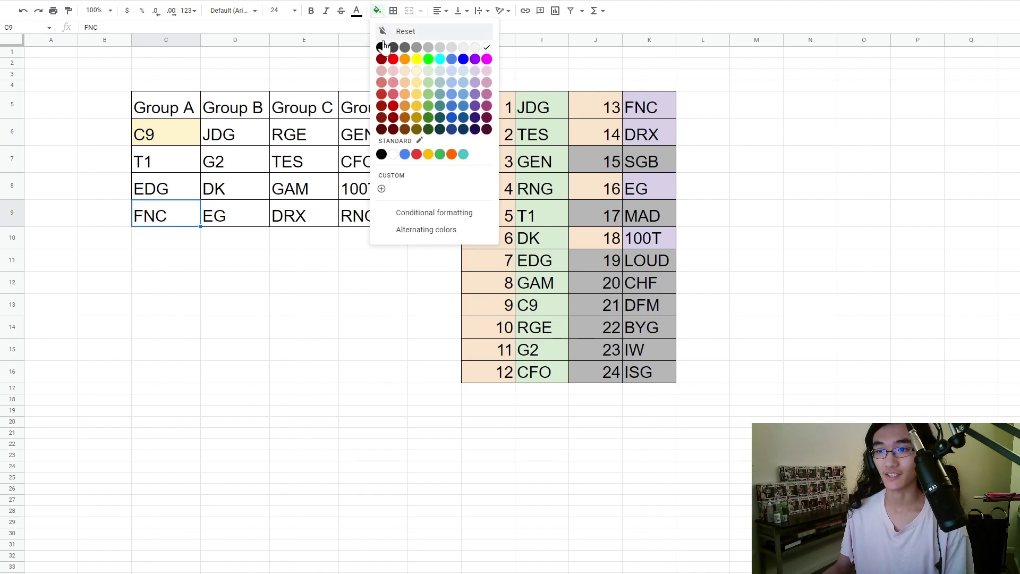
click(395, 75)
click(128, 274)
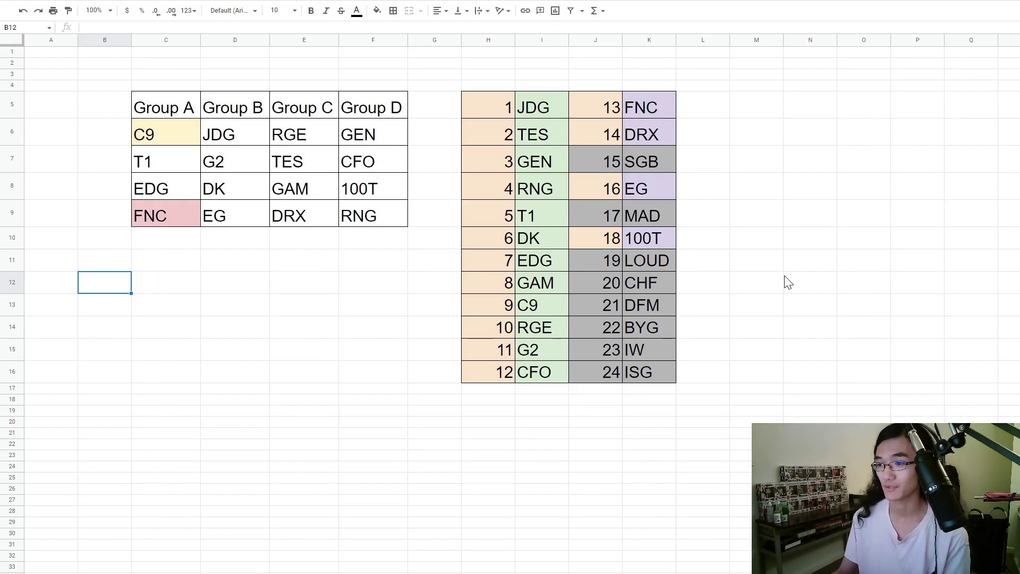
click(647, 269)
click(616, 261)
click(632, 261)
click(751, 261)
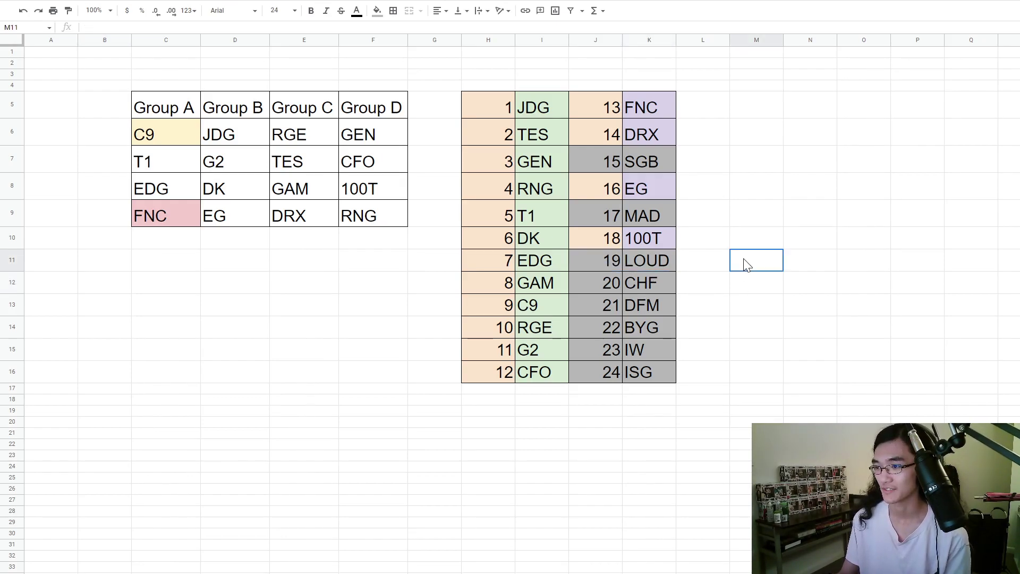
click(748, 216)
click(664, 220)
click(664, 260)
click(751, 261)
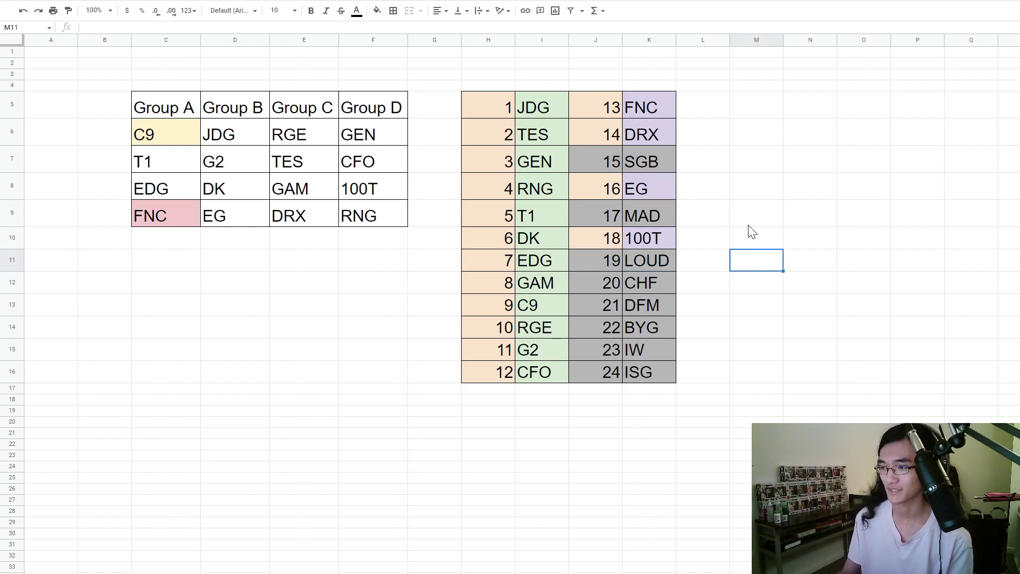
click(750, 216)
click(668, 218)
click(663, 259)
click(726, 267)
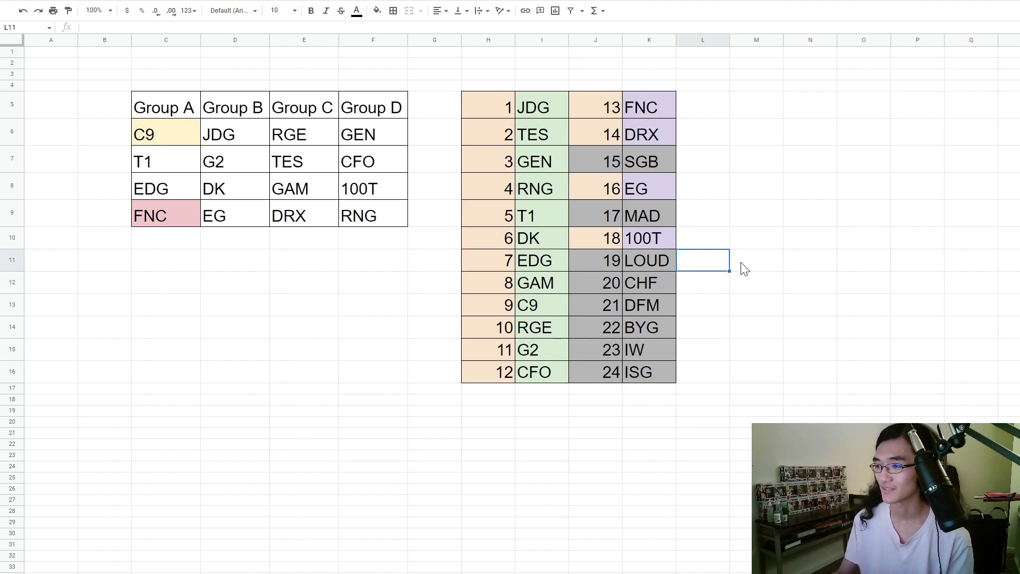
click(760, 264)
click(755, 220)
click(694, 221)
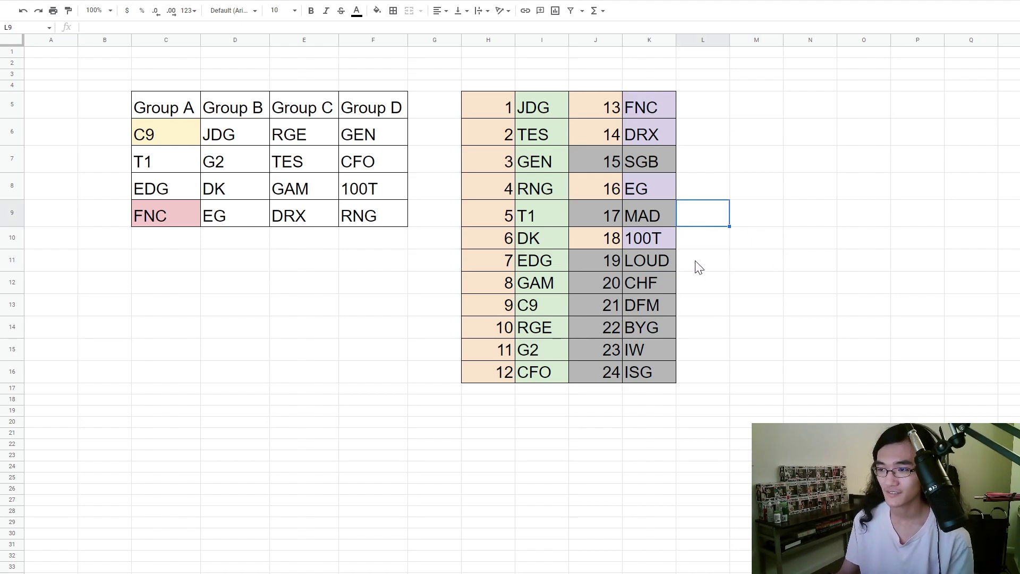
click(778, 267)
click(780, 223)
click(712, 225)
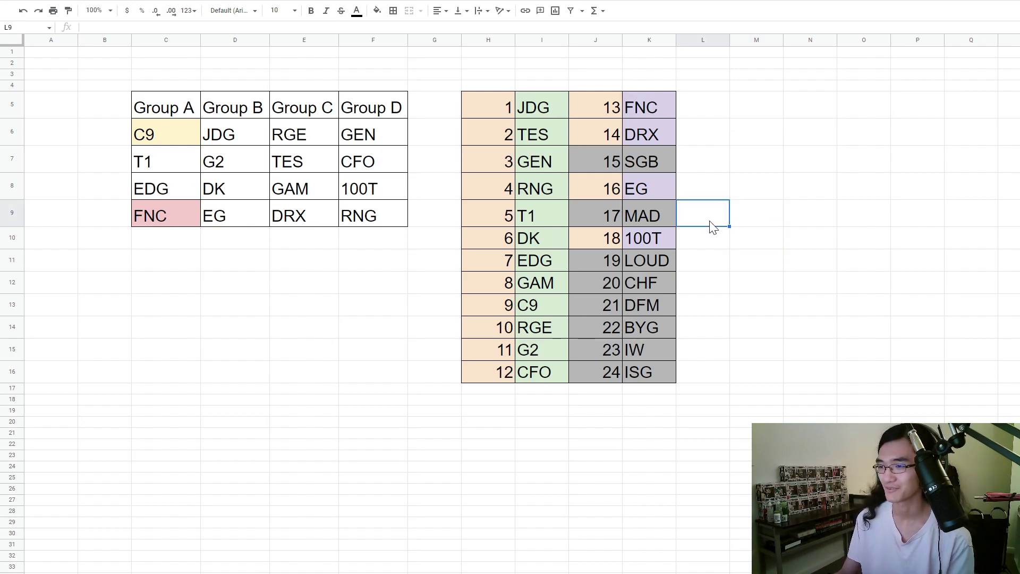
click(697, 270)
click(772, 270)
click(772, 219)
click(704, 215)
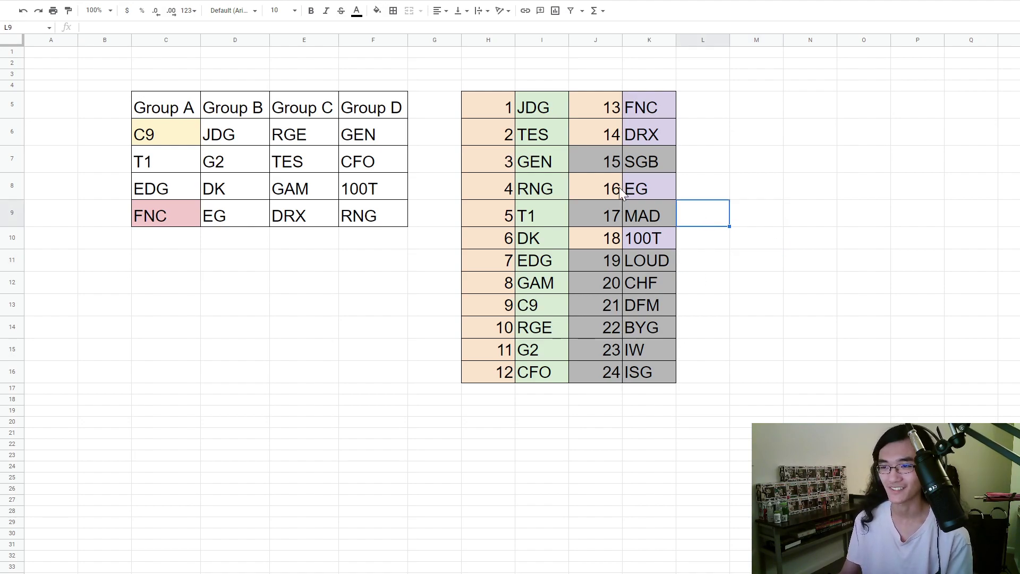
click(548, 112)
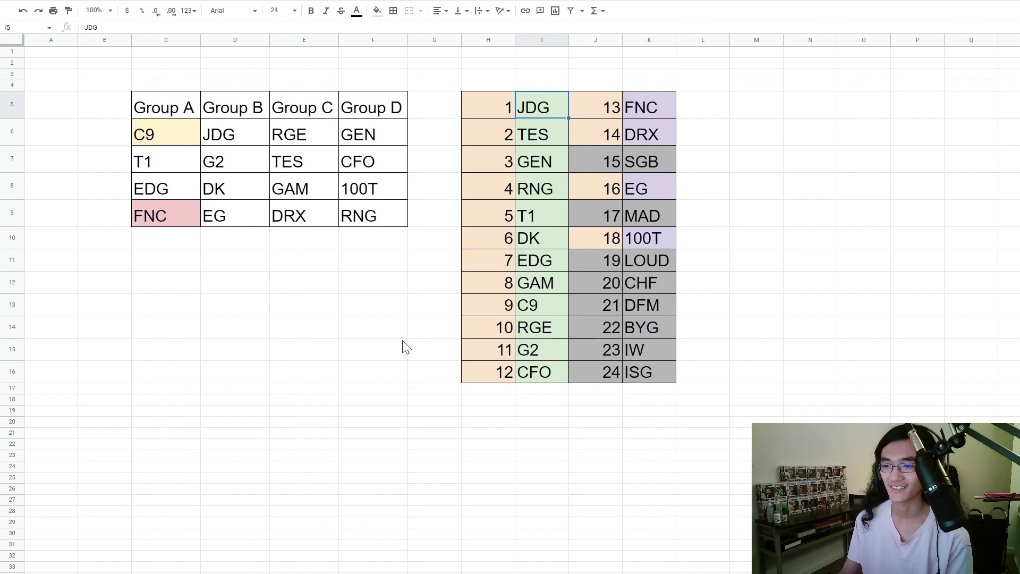
click(532, 283)
click(387, 305)
key(Right)
key(Right)
key(Right)
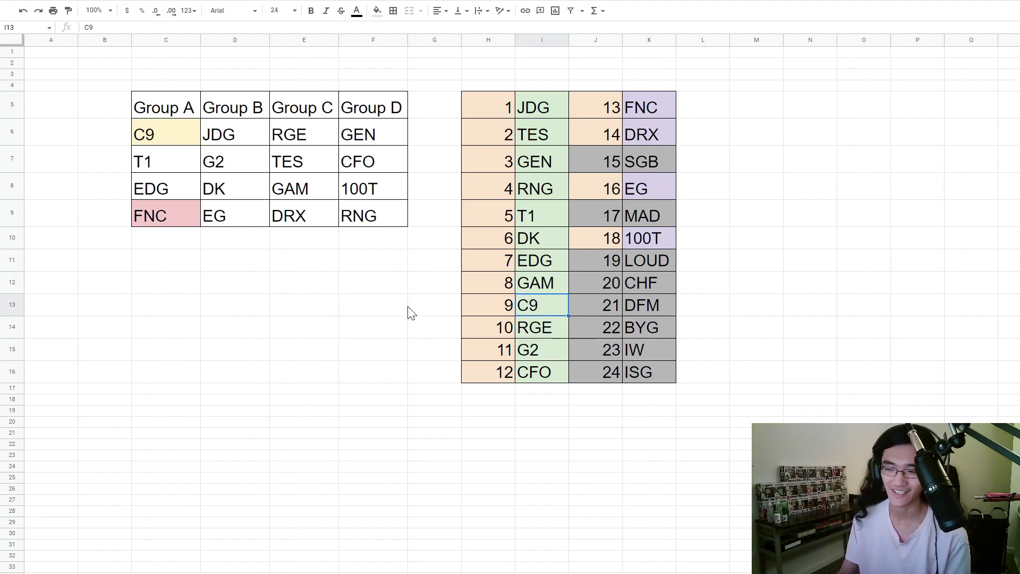
Step: Fill the T1 cell in Group A with light green
click(398, 310)
click(314, 298)
click(250, 267)
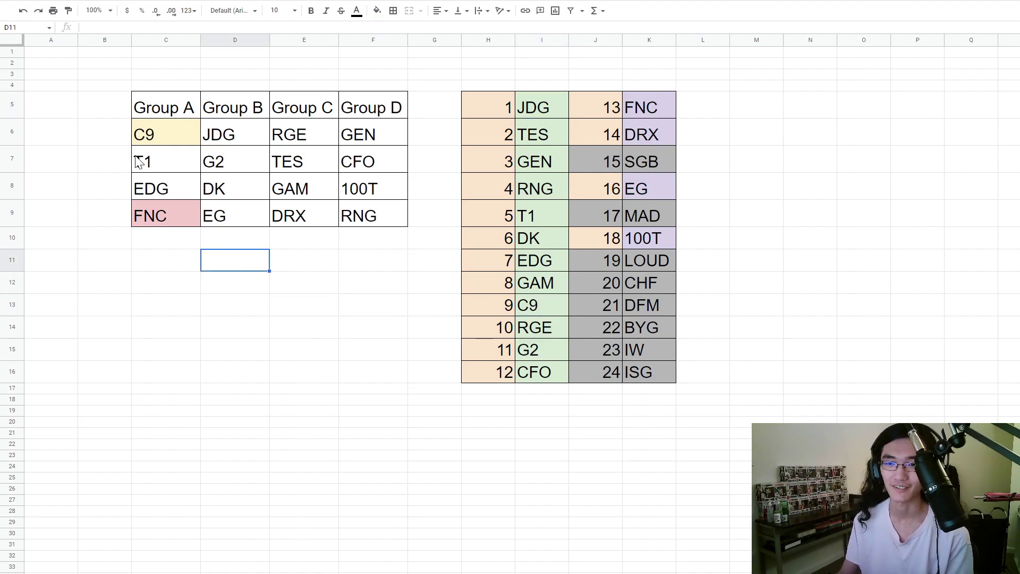
click(137, 162)
click(376, 10)
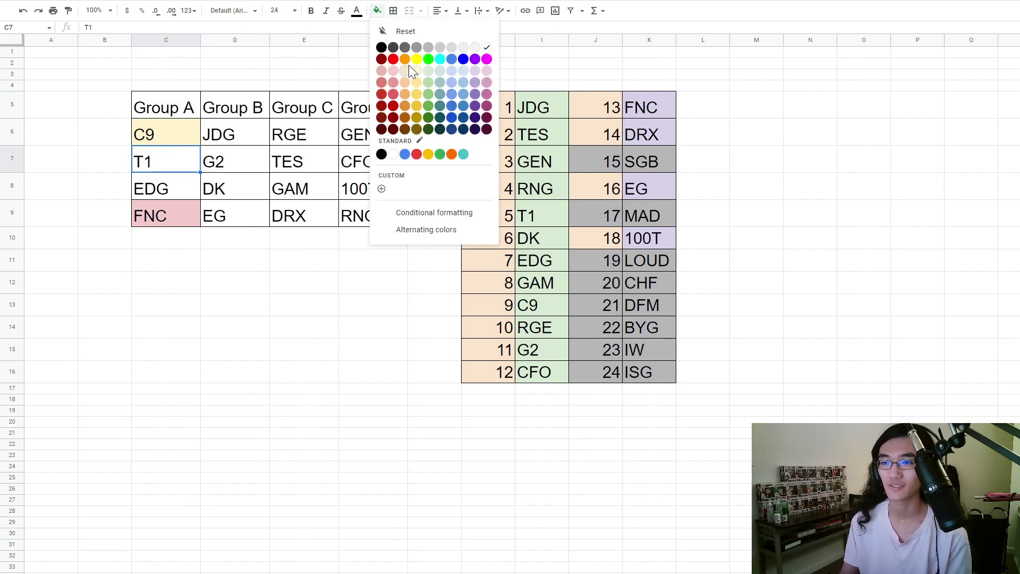
click(429, 71)
Step: Give the EDG cell below T1 the same light green fill
click(141, 188)
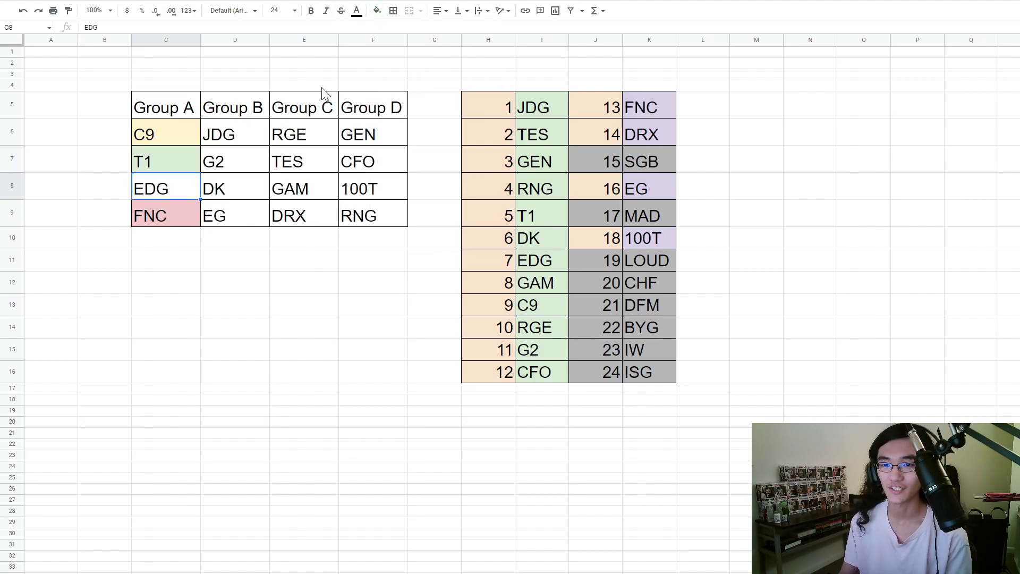
click(379, 11)
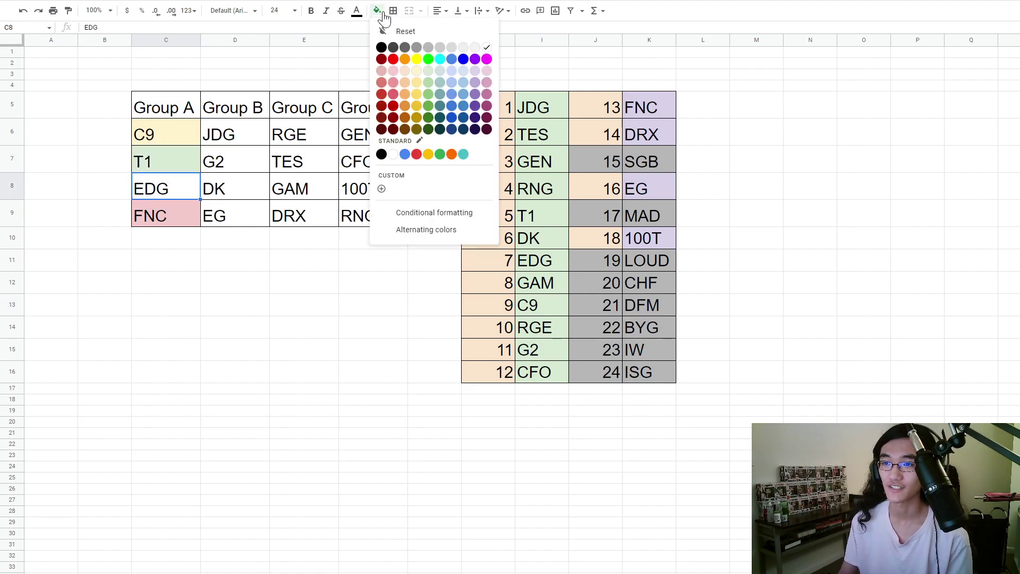
click(428, 70)
click(268, 266)
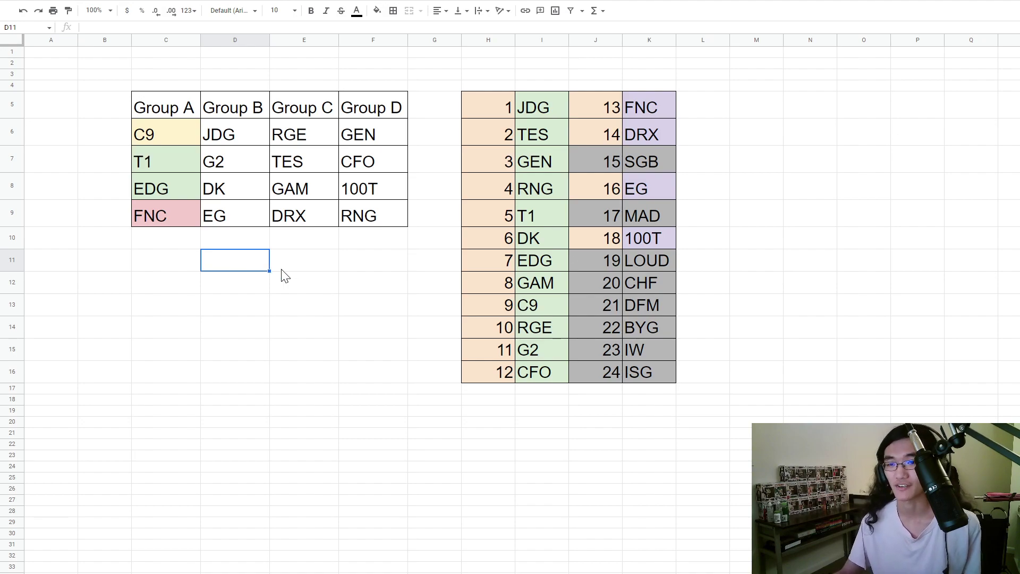
Step: Select cells below Group A to review the new fills
key(Up)
click(179, 247)
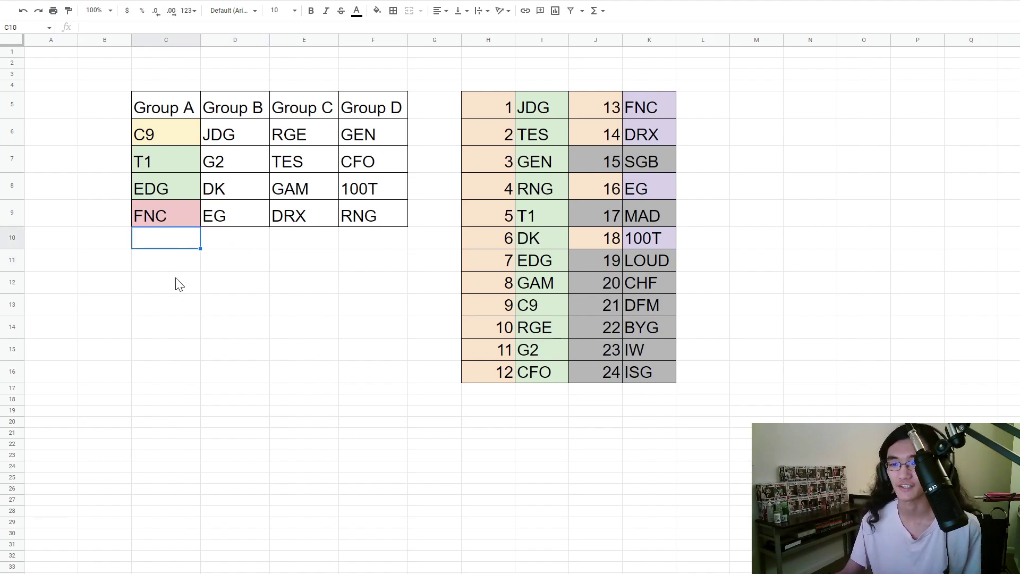
click(175, 279)
click(280, 291)
click(307, 245)
click(177, 246)
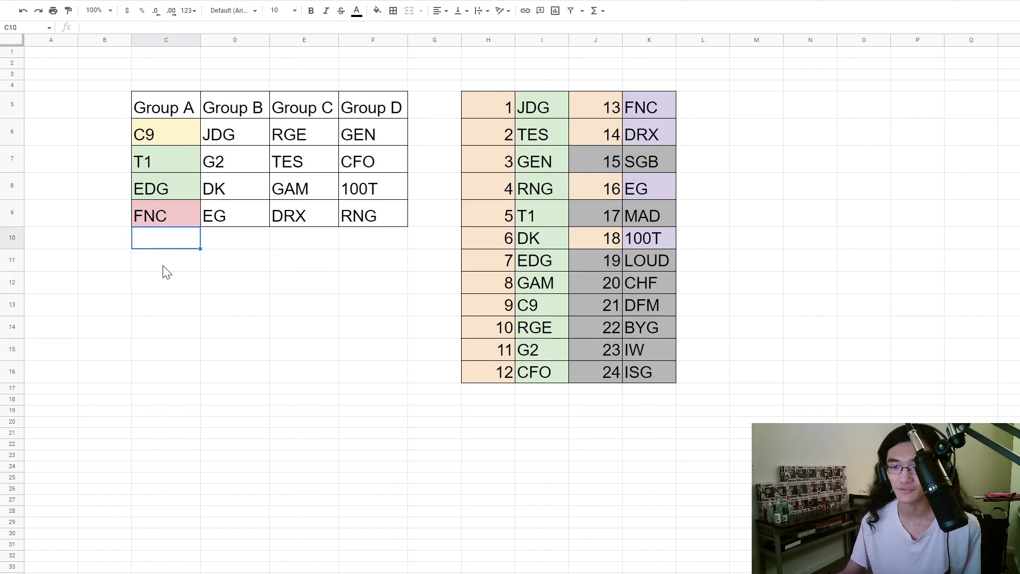
click(165, 266)
click(165, 290)
click(300, 291)
click(296, 250)
click(294, 245)
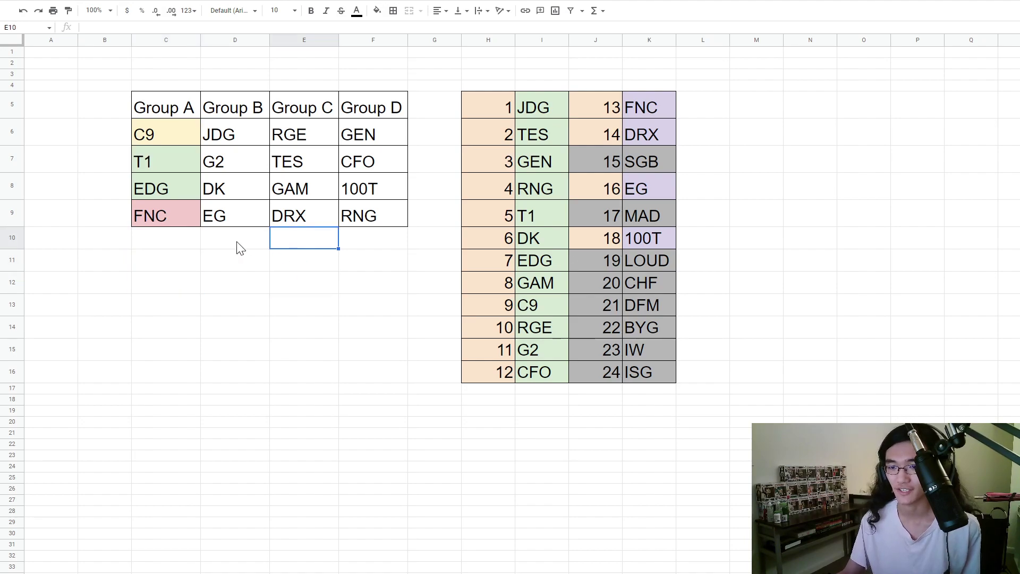
click(237, 246)
click(182, 246)
click(181, 261)
click(180, 282)
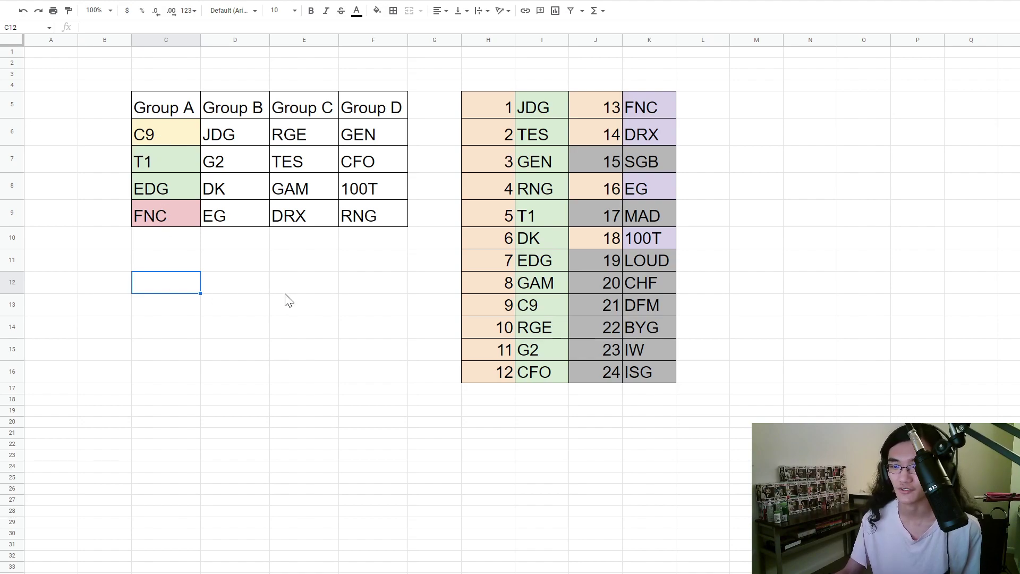
click(303, 287)
click(303, 243)
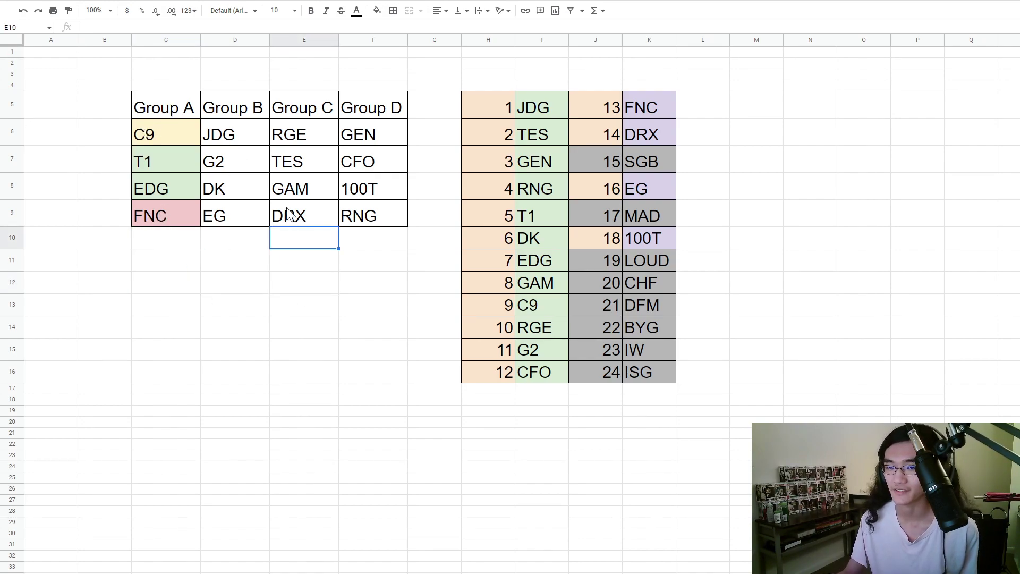
Step: Fill the Group B JDG cell light green
click(199, 245)
click(232, 144)
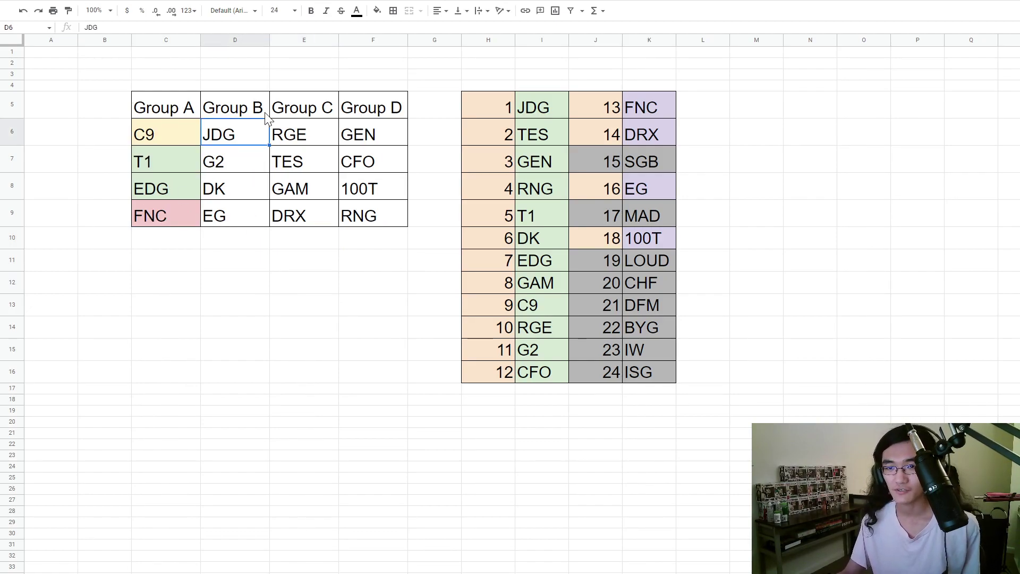
click(376, 11)
click(431, 72)
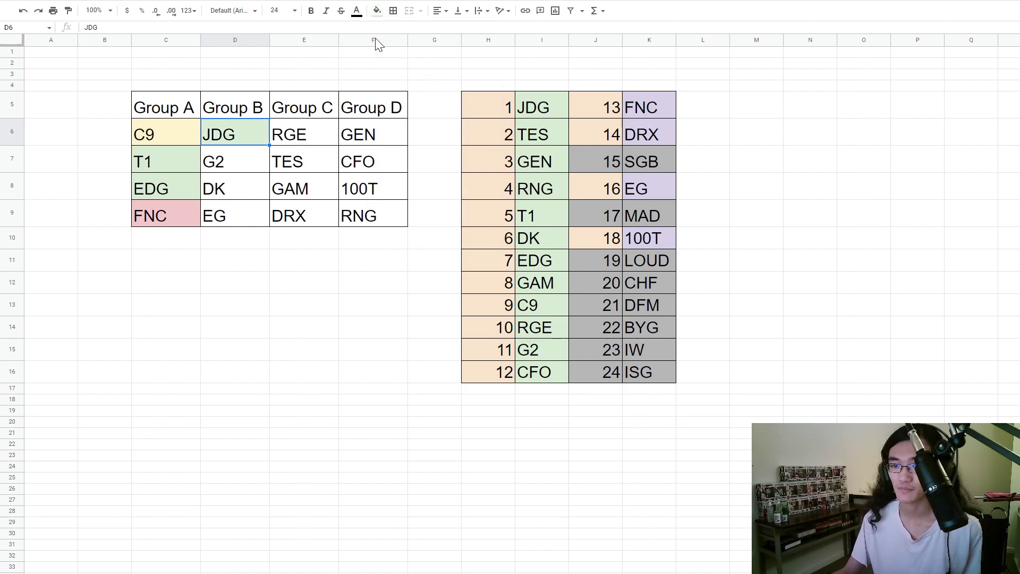
click(225, 248)
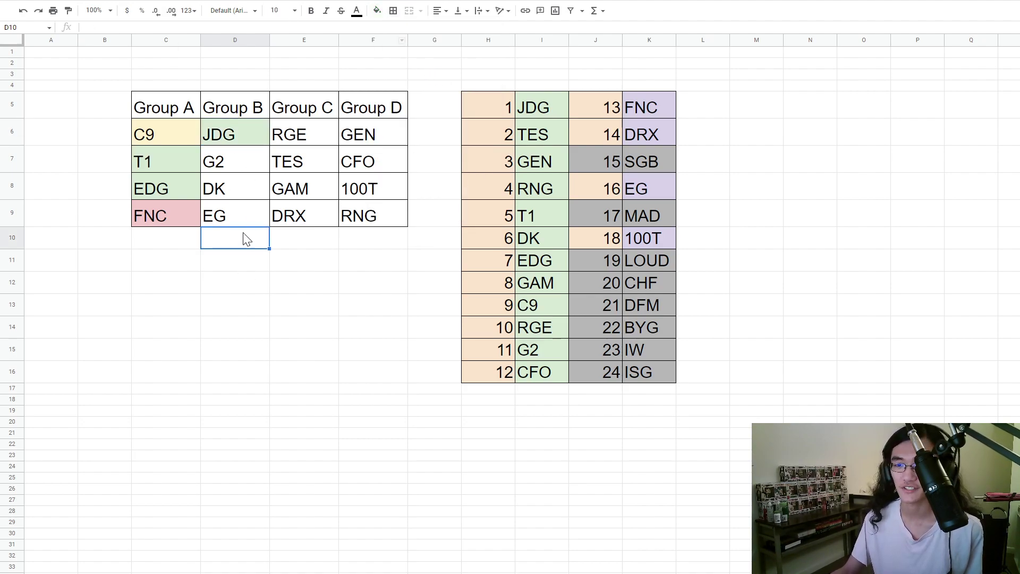
Step: Select and click through cells below the Group B table
click(235, 264)
drag(224, 249, 224, 294)
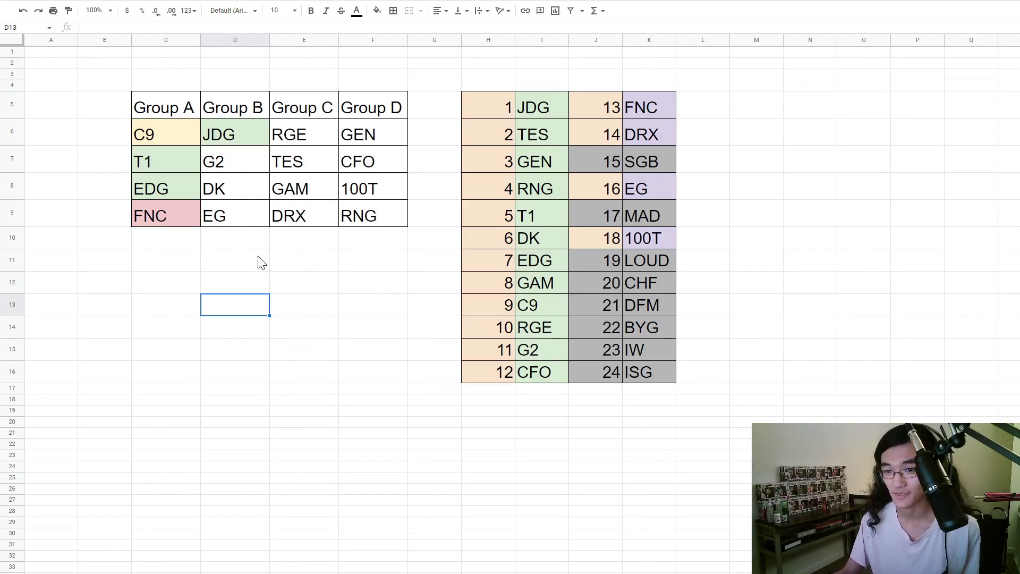
click(239, 243)
click(171, 271)
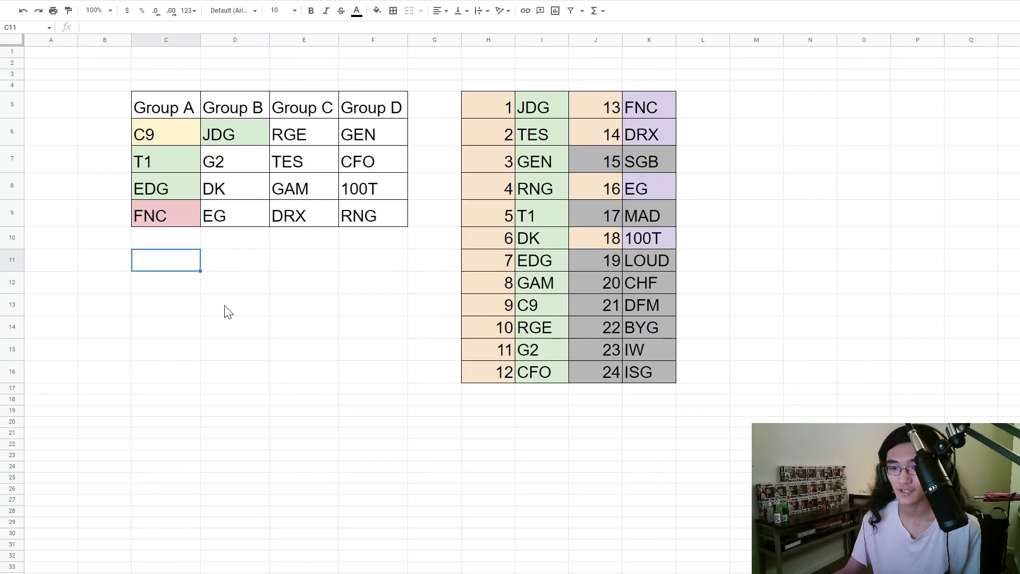
click(223, 308)
click(292, 280)
click(243, 245)
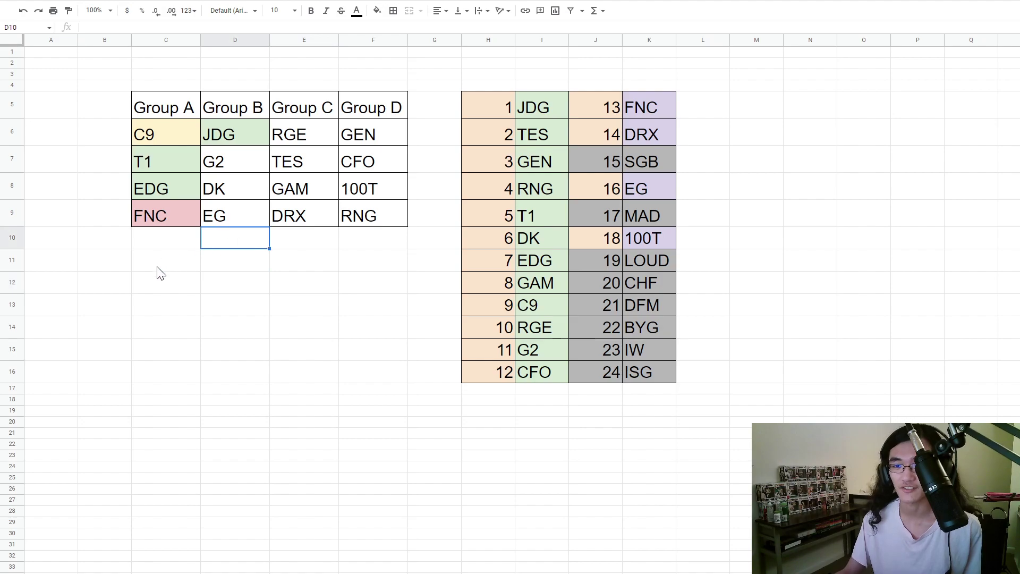
click(161, 269)
click(255, 308)
click(254, 243)
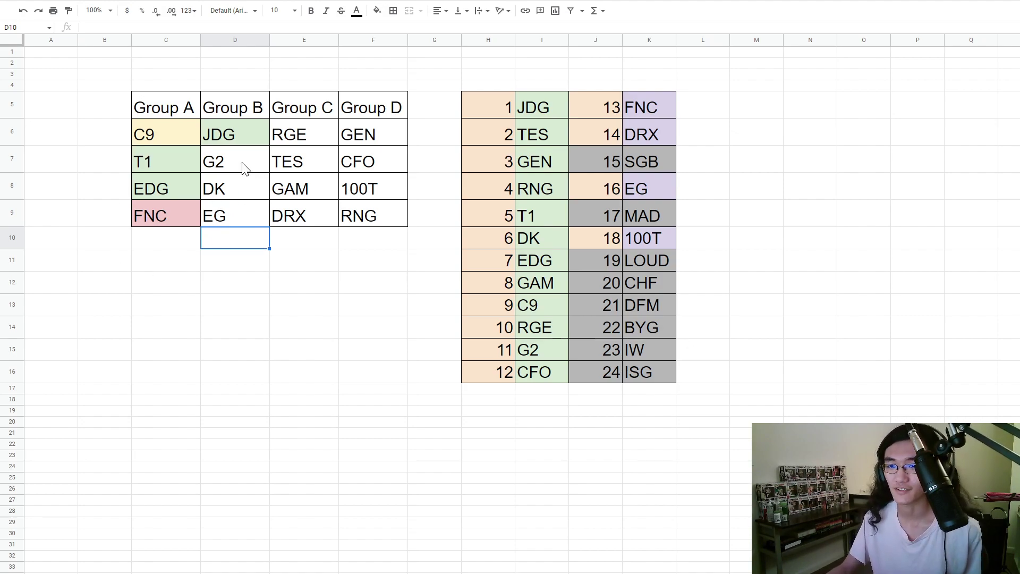
Step: Fill the Group B DK cell light green
click(230, 196)
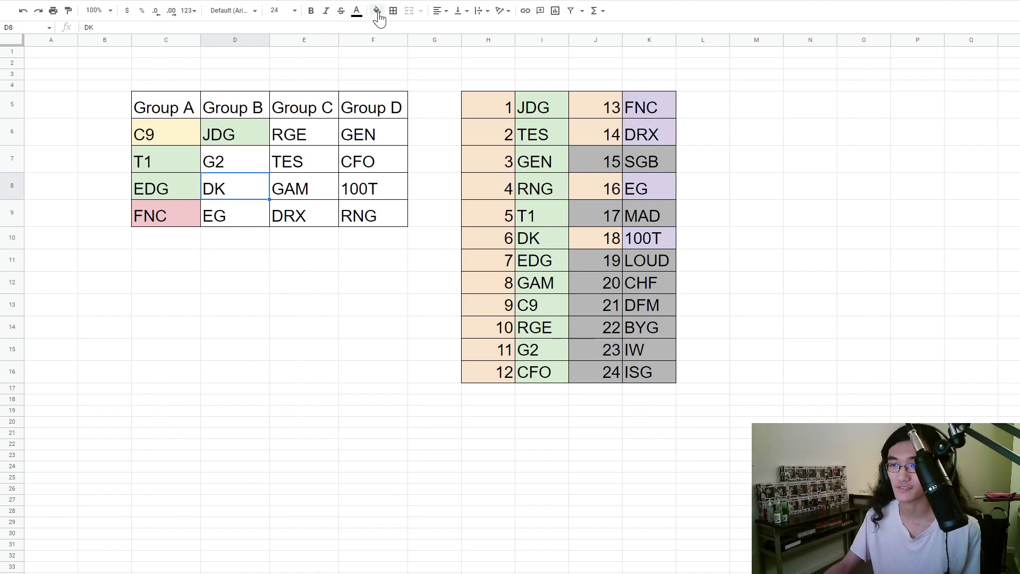
click(377, 11)
click(433, 76)
click(208, 257)
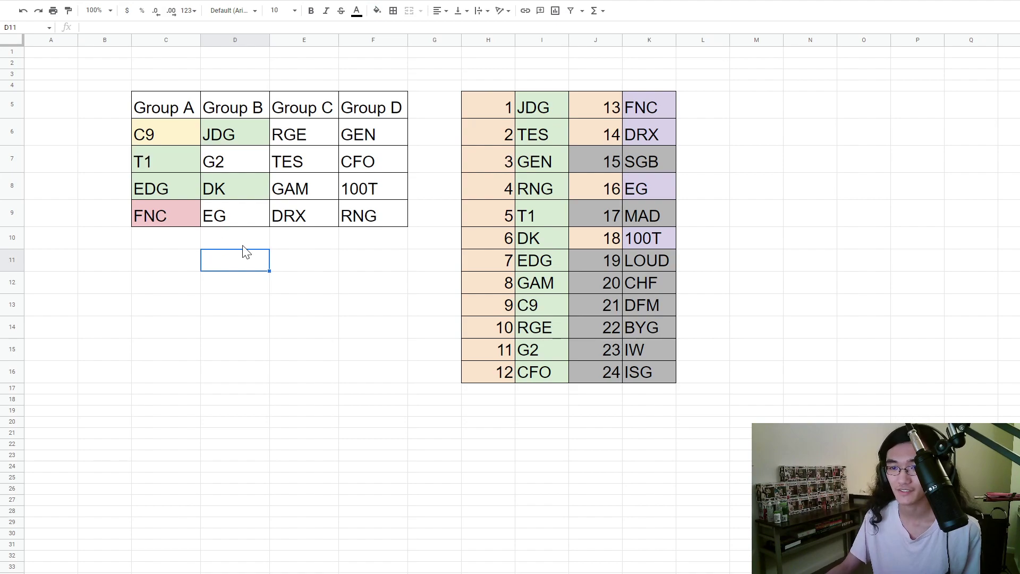
Step: Click repeatedly through the cells beneath the Group B table
click(244, 246)
click(189, 268)
click(250, 292)
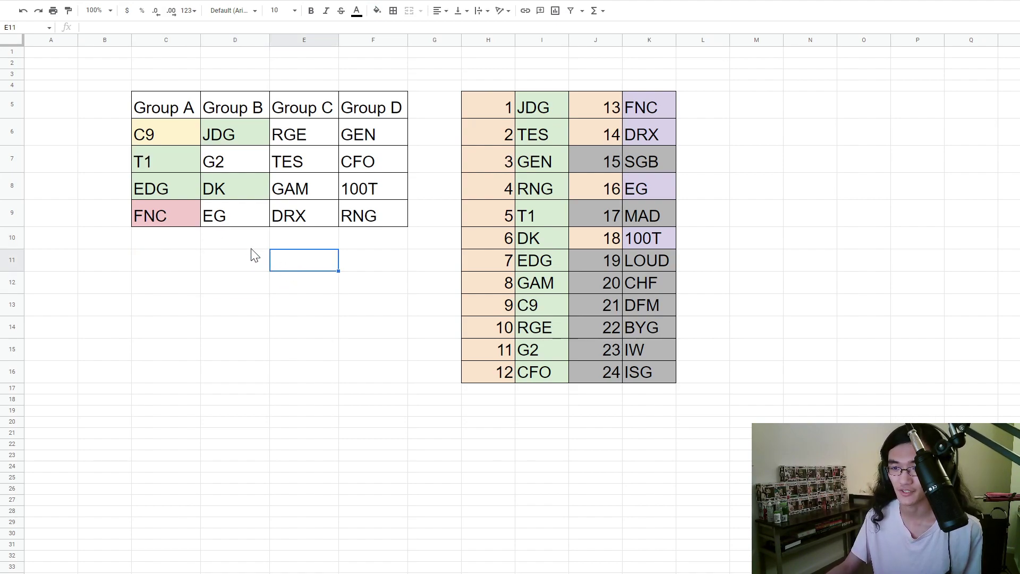
click(246, 240)
click(179, 265)
click(234, 287)
key(Up)
key(Right)
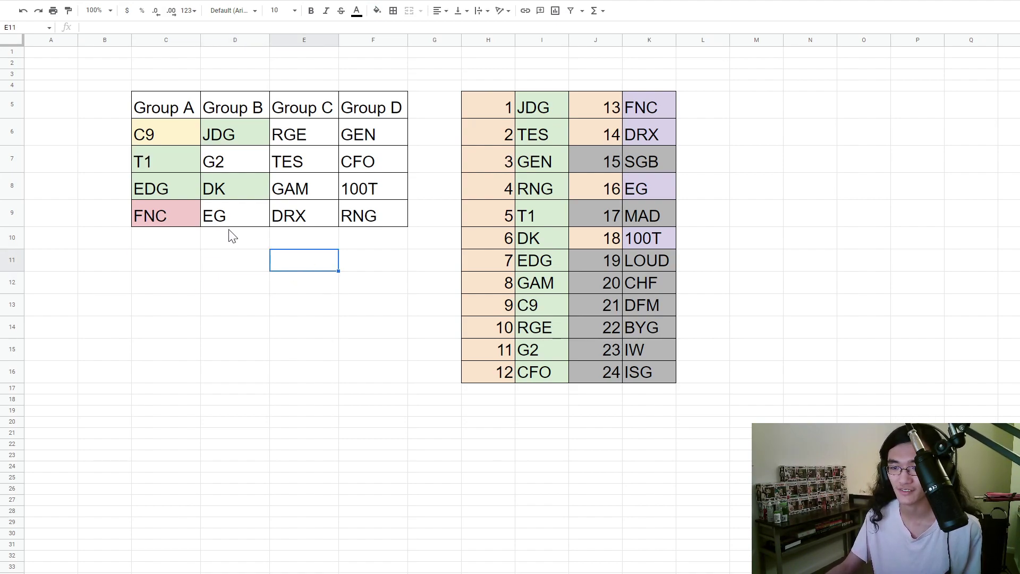
click(232, 236)
click(167, 262)
click(228, 289)
click(282, 258)
click(211, 246)
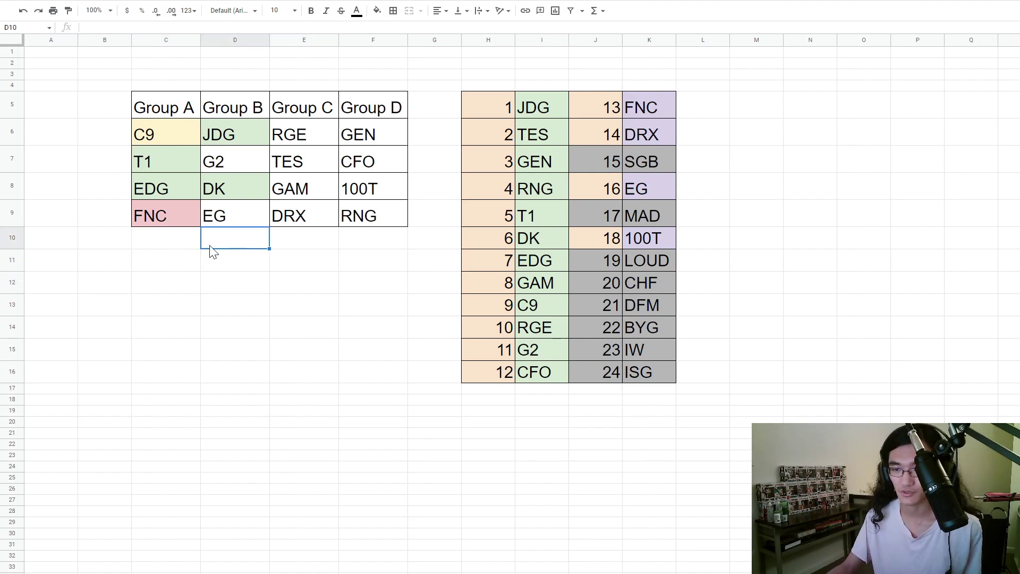
click(175, 266)
click(241, 289)
click(304, 263)
click(236, 244)
click(175, 269)
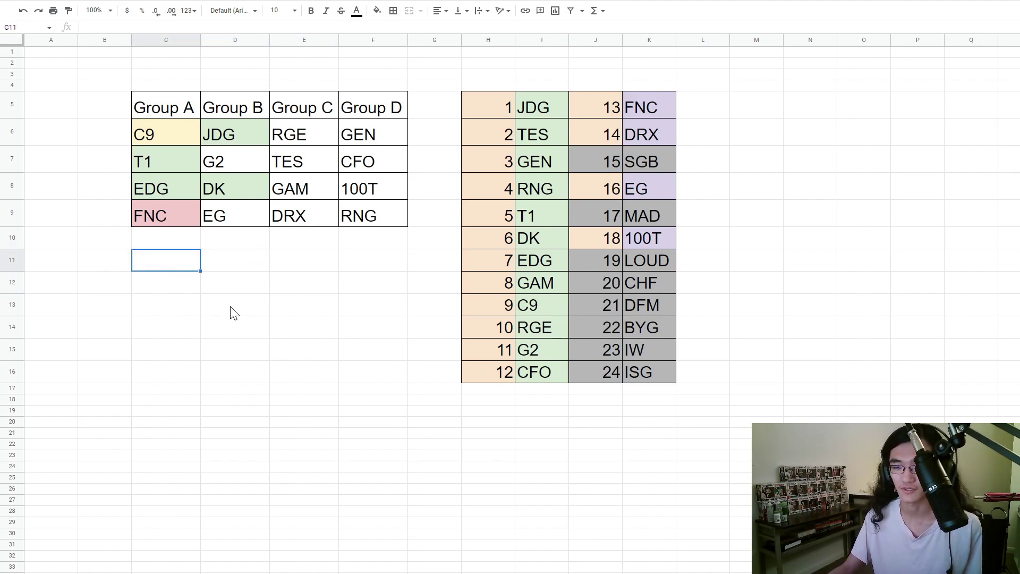
click(242, 289)
click(299, 264)
click(244, 242)
click(176, 260)
click(219, 282)
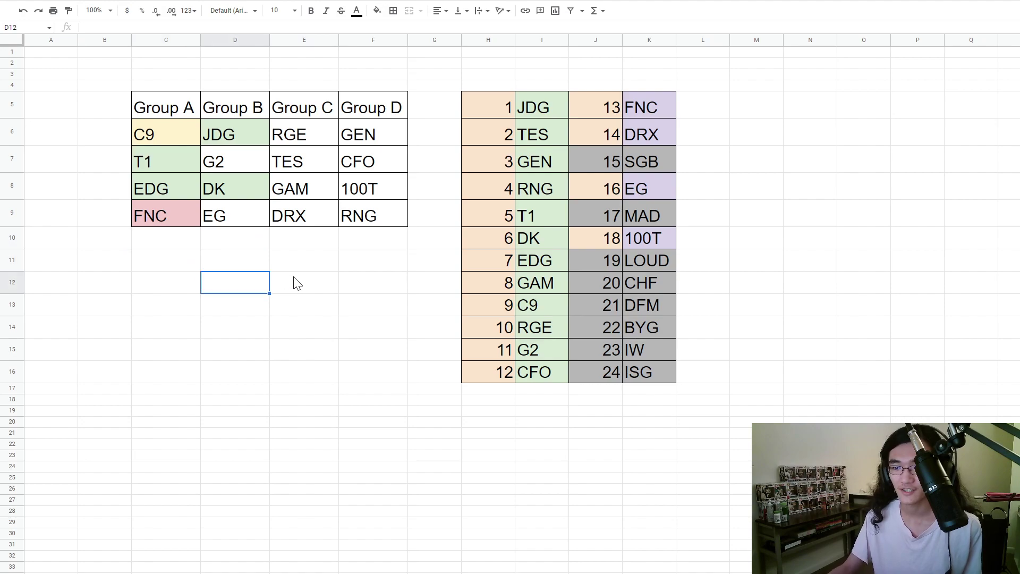
click(301, 265)
click(244, 241)
Step: Fill the G2 cell light yellow
click(228, 215)
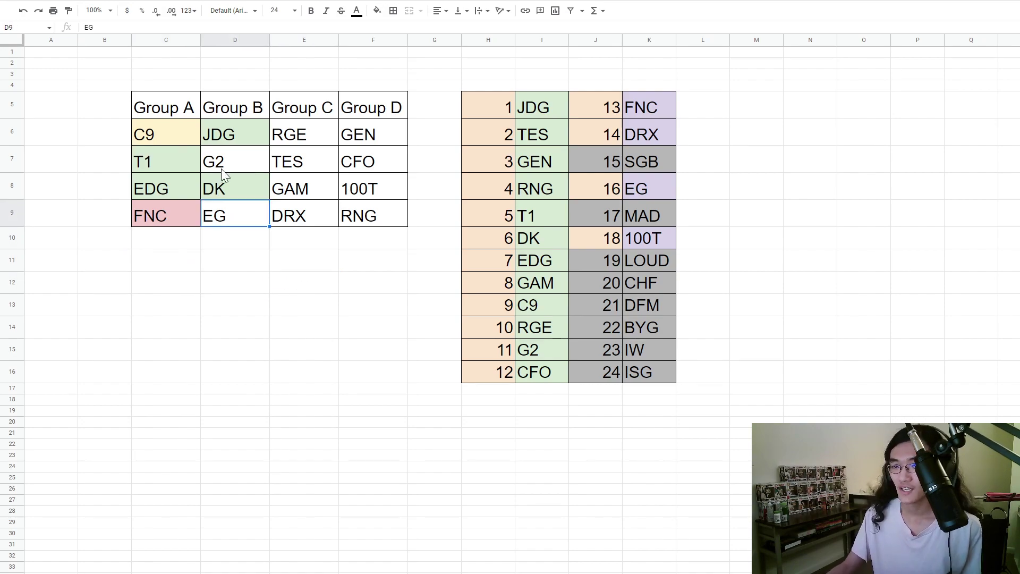
click(221, 167)
click(377, 12)
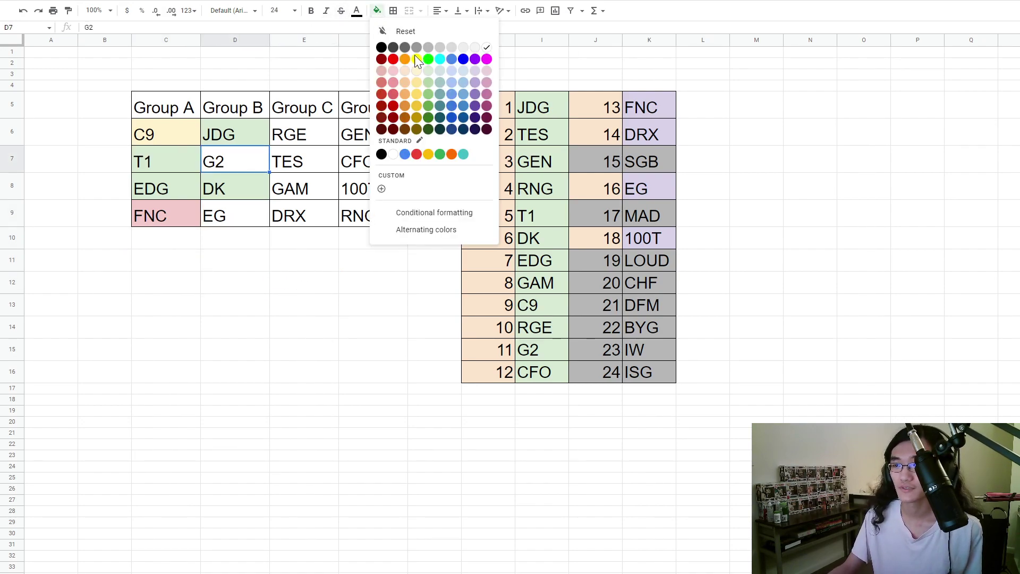
click(417, 72)
Step: Fill the EG cell light red and recheck the G2 and EG fills
click(246, 216)
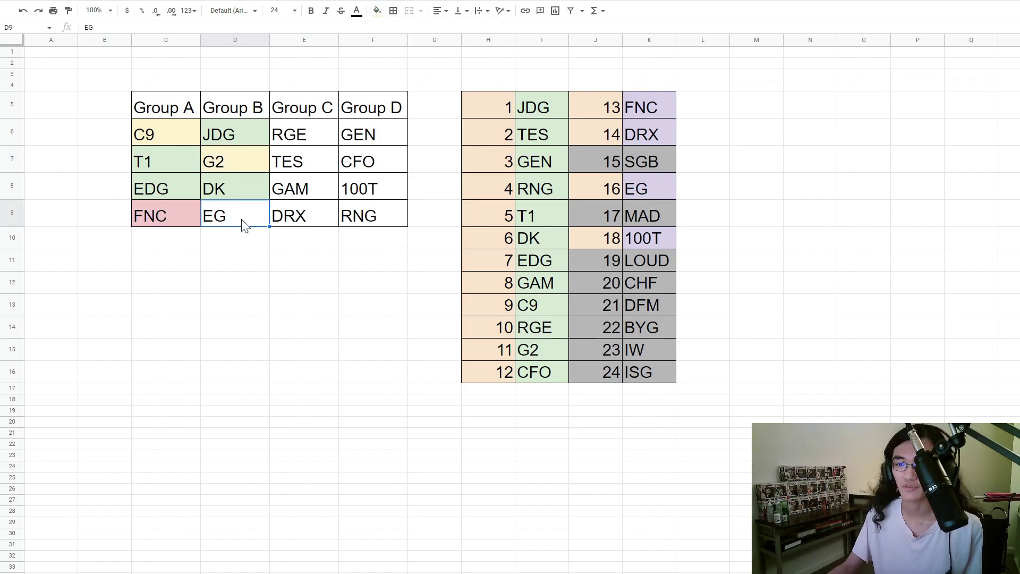
click(377, 10)
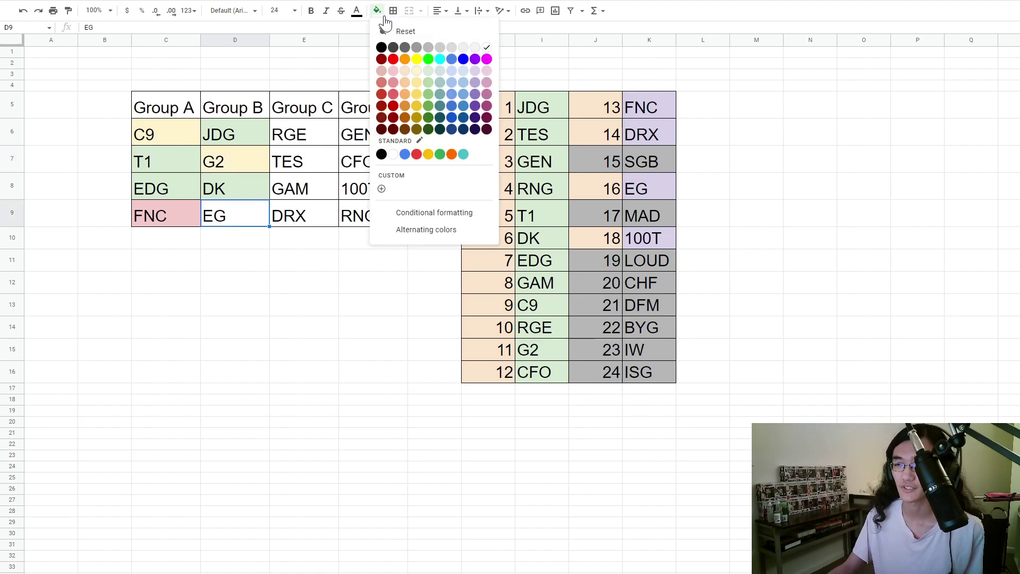
click(393, 71)
click(250, 257)
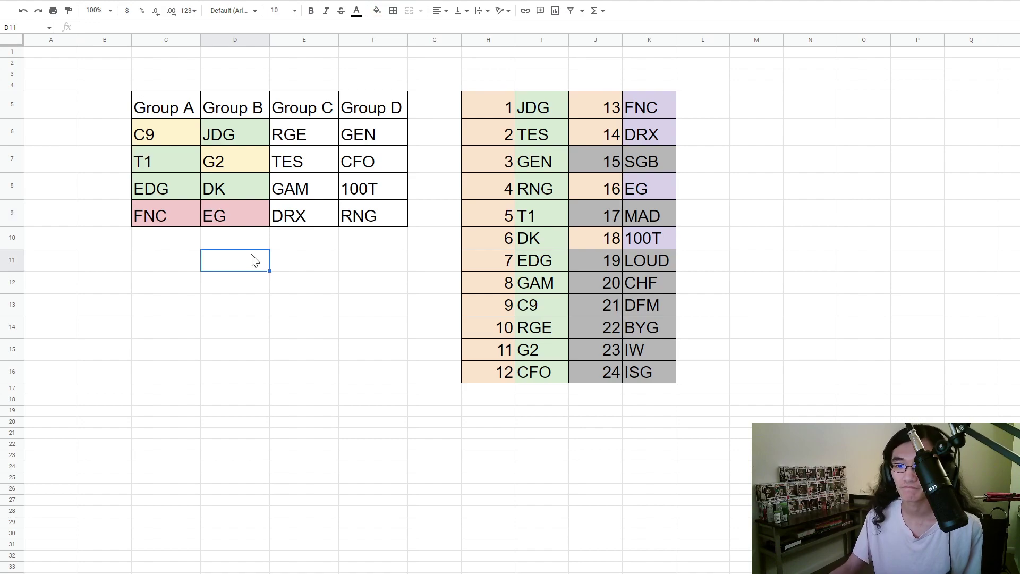
click(233, 159)
click(230, 219)
click(234, 157)
click(240, 214)
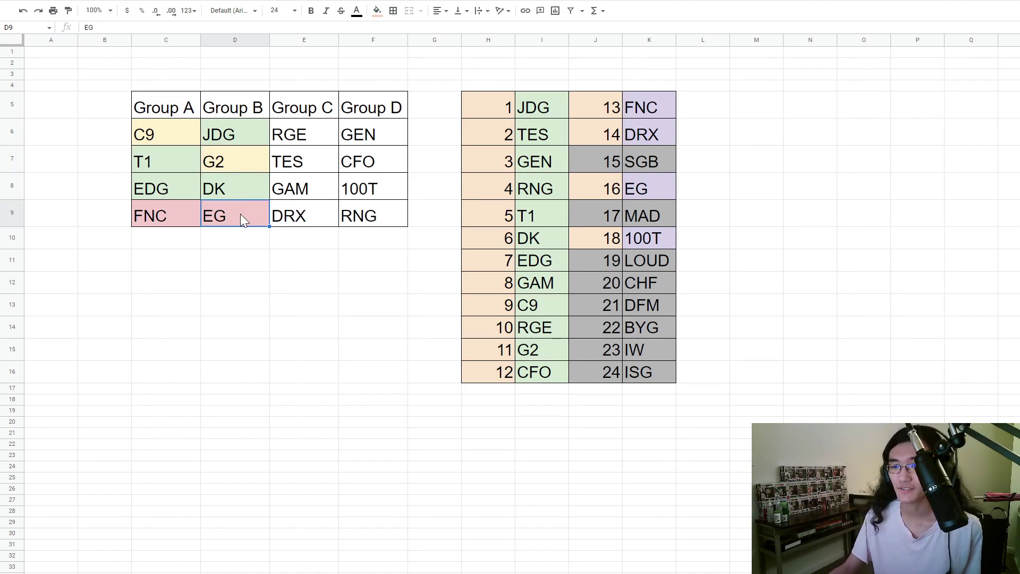
Step: Fill the Group C TES cell light green
click(295, 162)
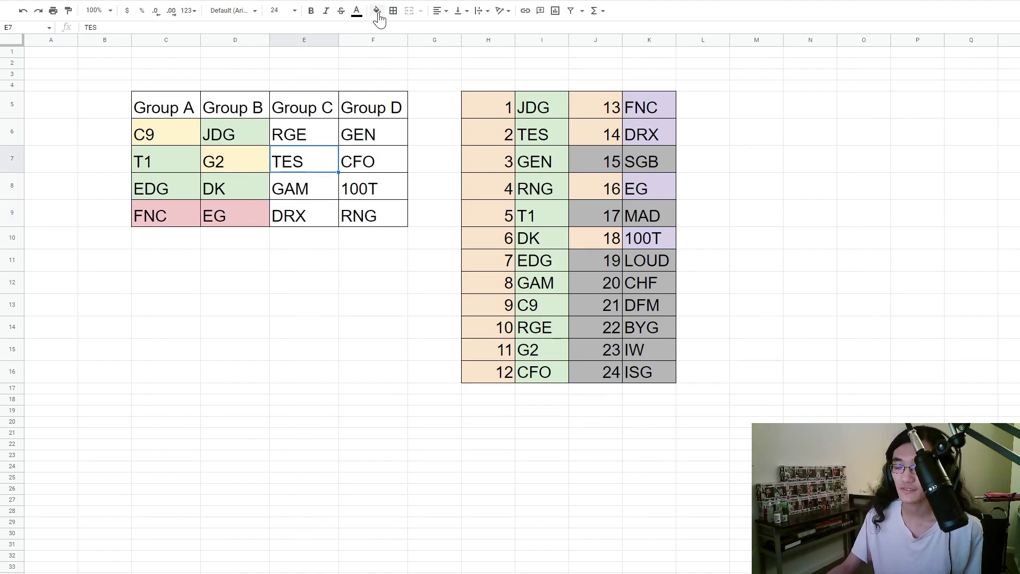
click(377, 11)
click(428, 77)
click(290, 260)
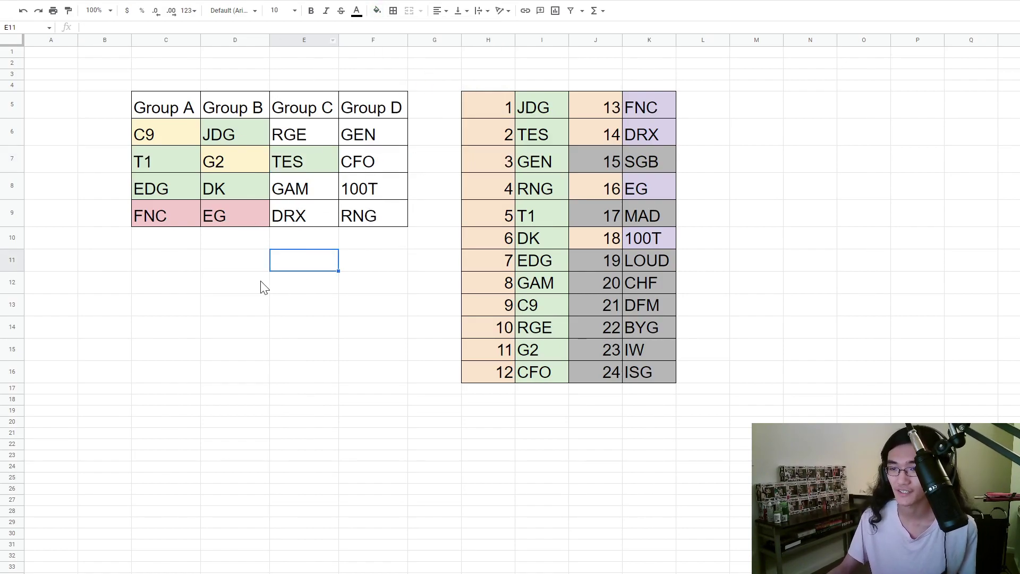
click(219, 282)
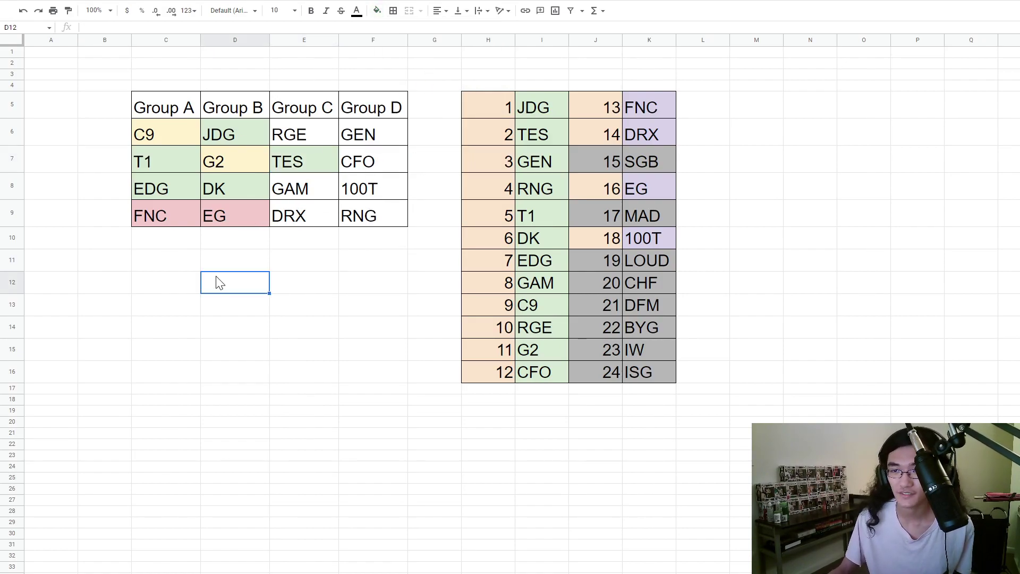
Step: Fill the DRX cell light pink
click(319, 224)
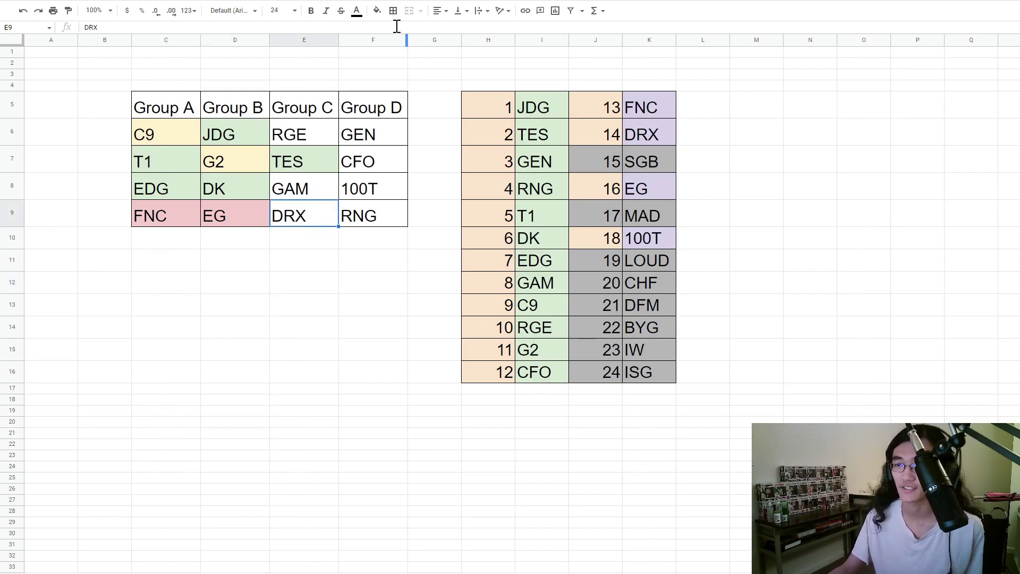
click(378, 12)
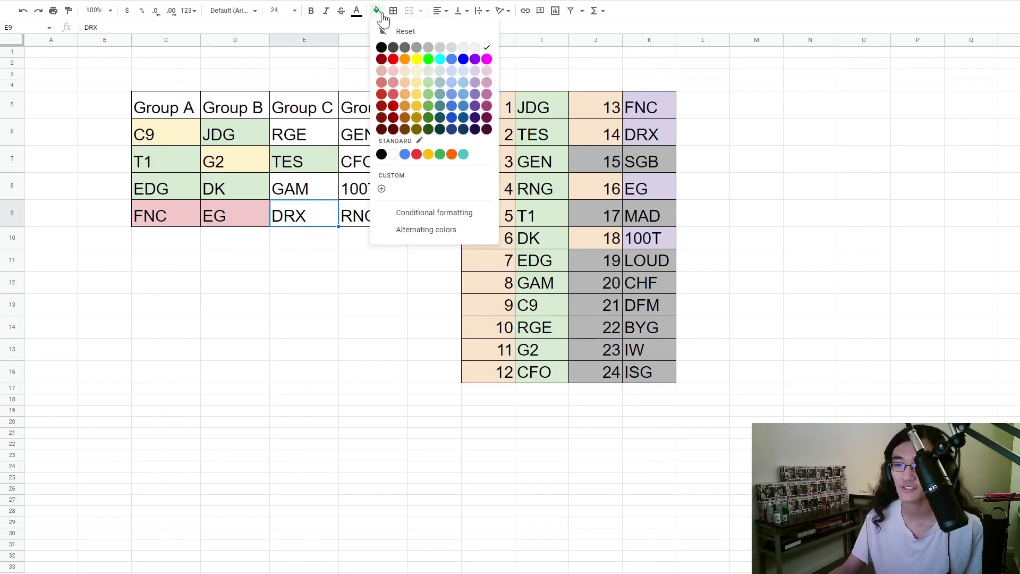
click(394, 71)
click(303, 250)
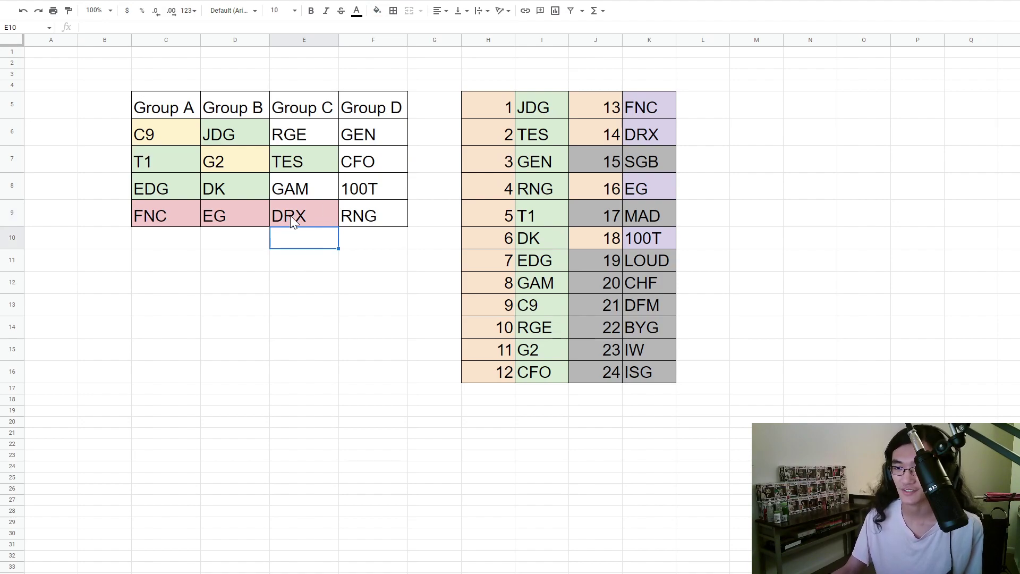
click(301, 189)
click(301, 133)
Step: Fill the GAM cell light green
click(301, 187)
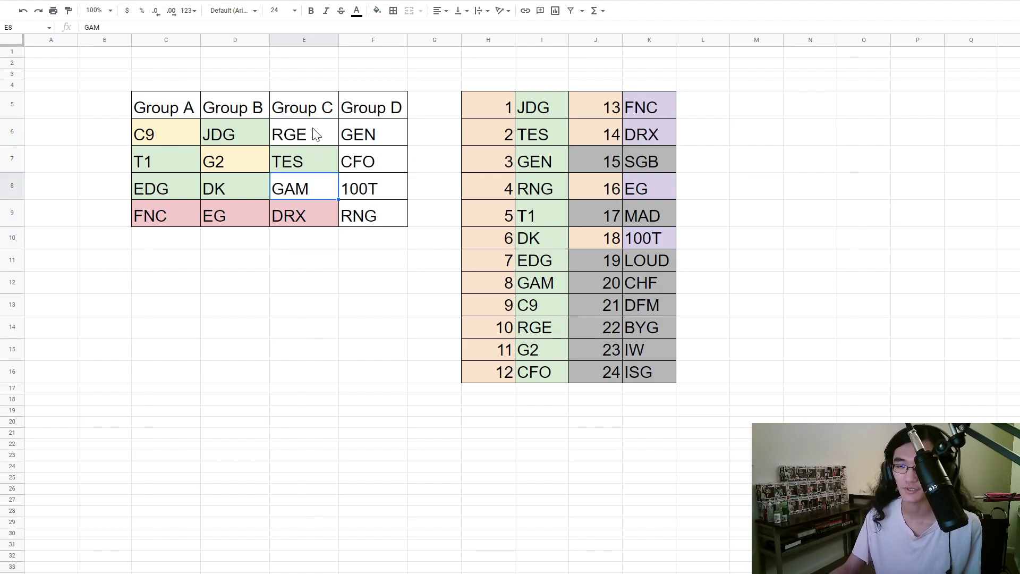
click(316, 134)
click(313, 191)
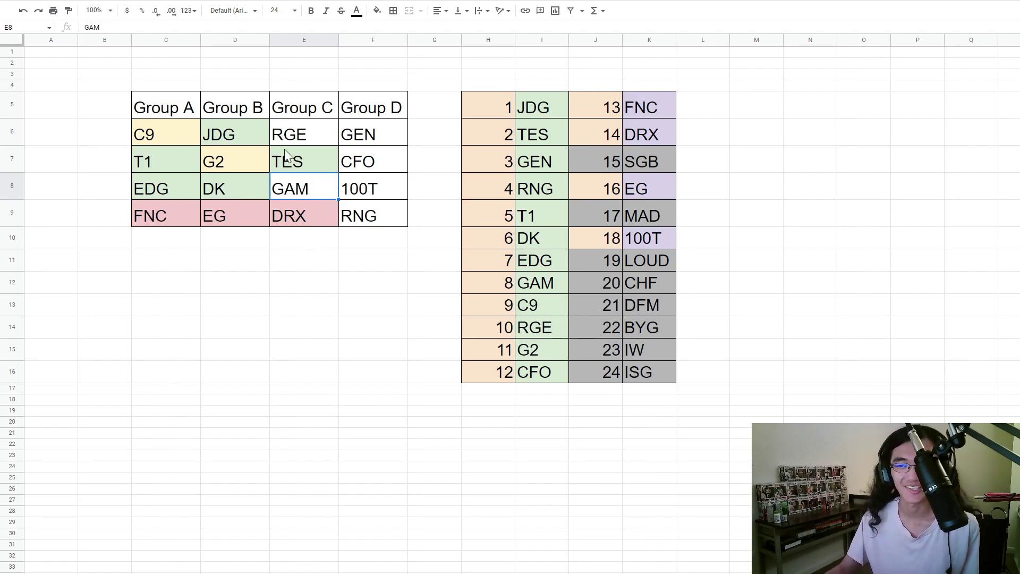
click(377, 10)
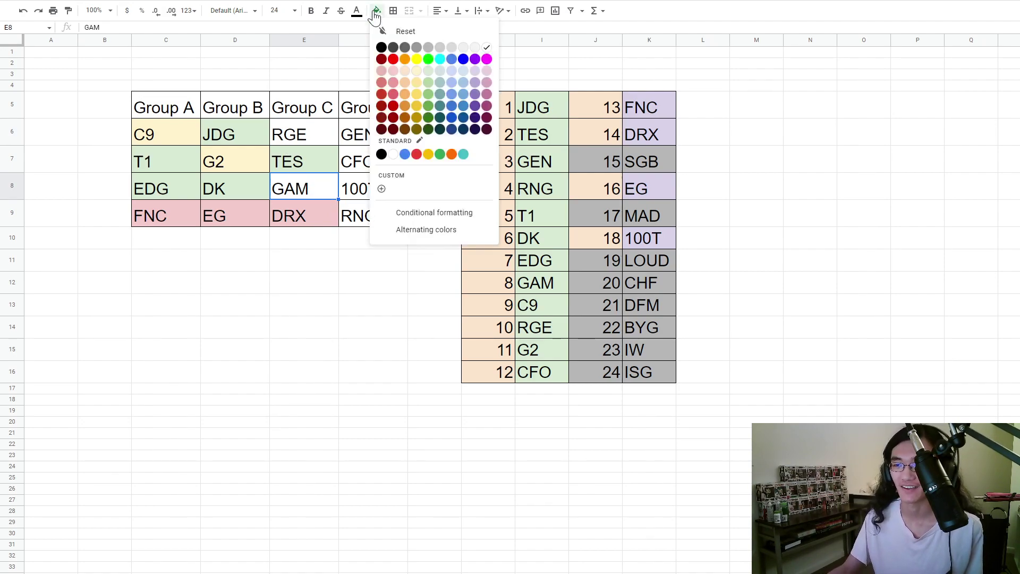
click(428, 72)
Step: Fill the RGE cell light yellow
click(321, 136)
click(377, 10)
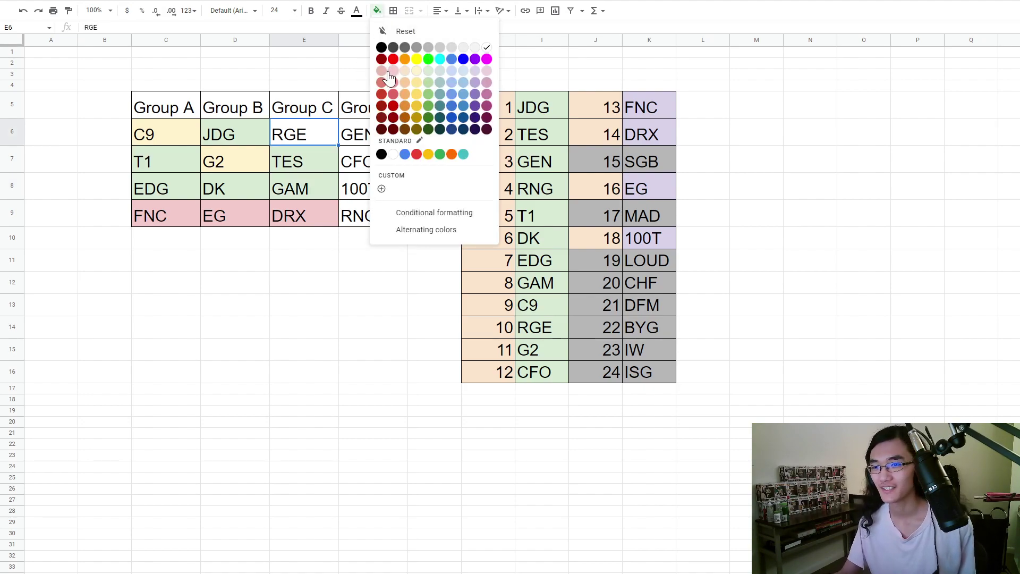
click(416, 70)
click(321, 71)
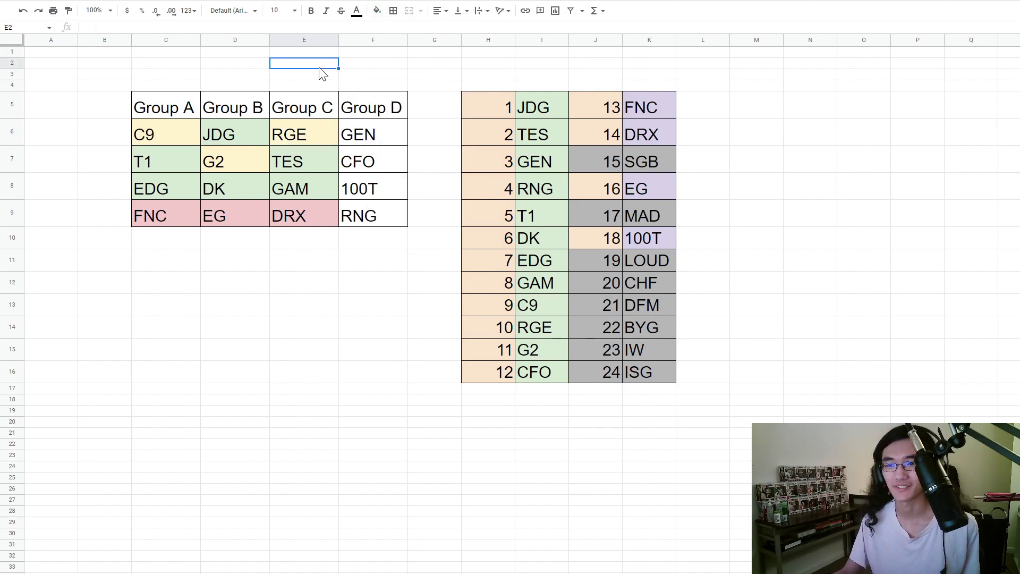
Step: Click back and forth between the top of the sheet and various cells
click(114, 104)
click(114, 237)
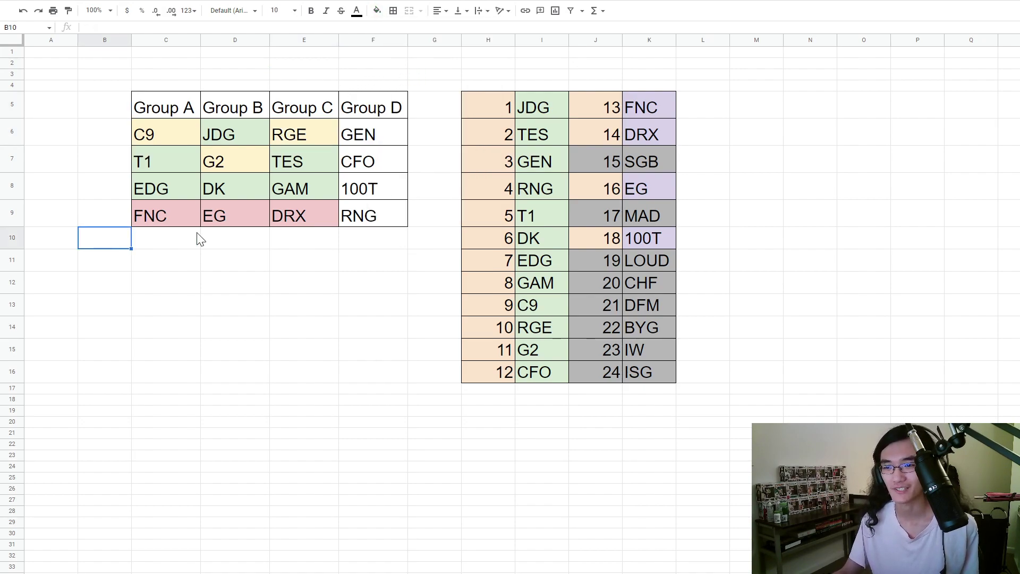
click(401, 236)
click(295, 193)
click(287, 245)
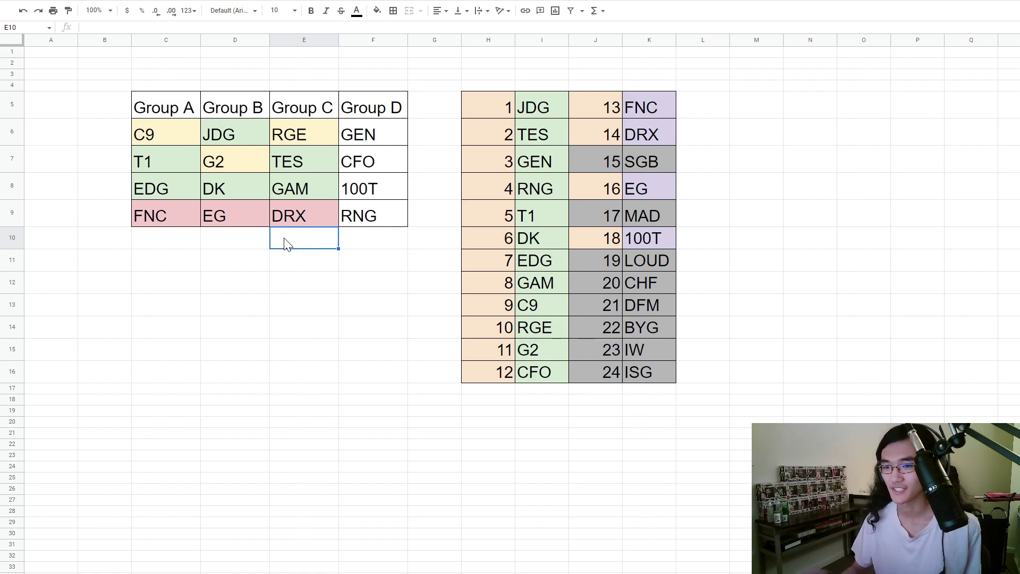
click(430, 160)
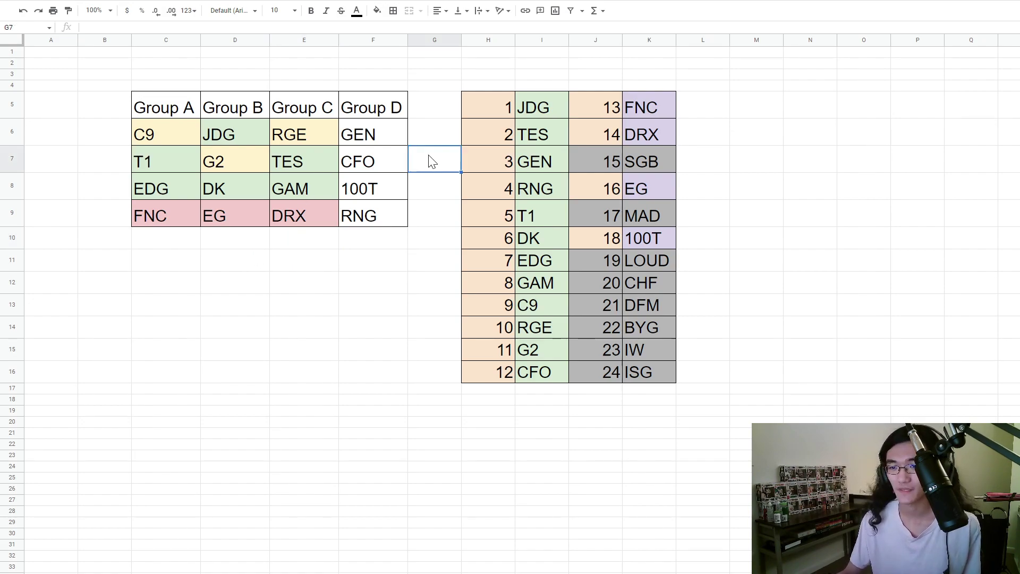
click(271, 56)
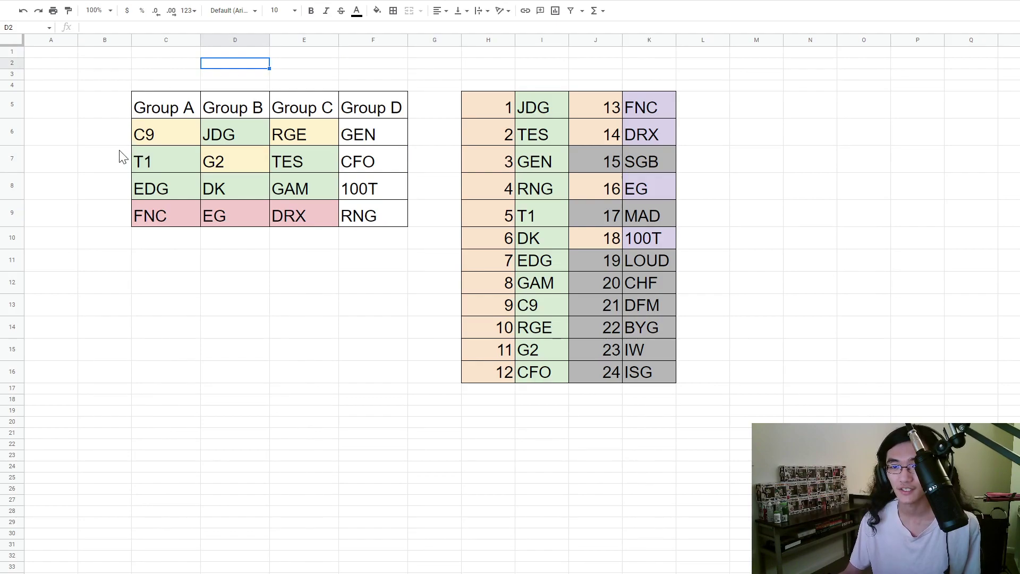
click(103, 164)
click(229, 263)
click(422, 133)
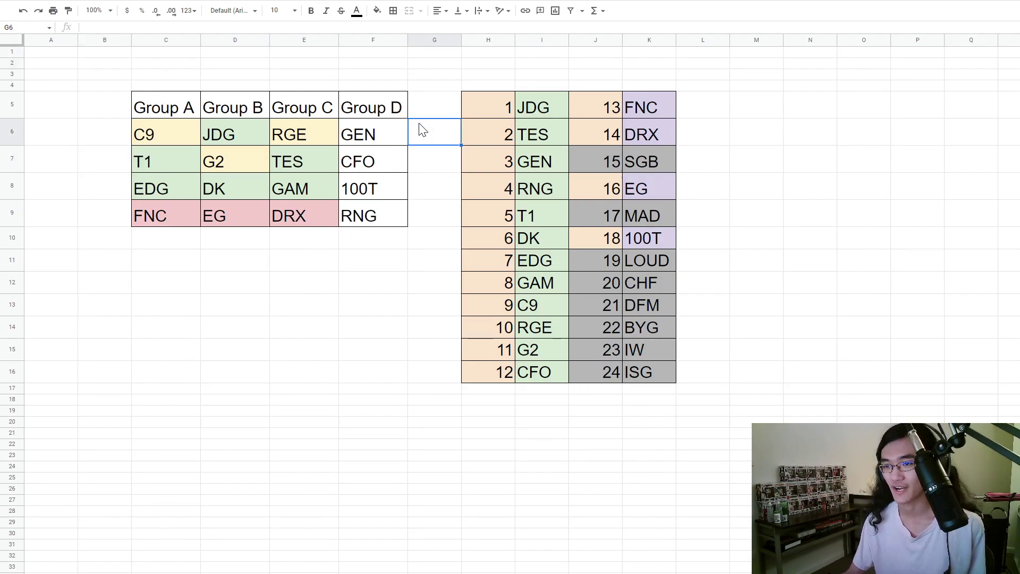
click(266, 64)
click(85, 179)
click(252, 287)
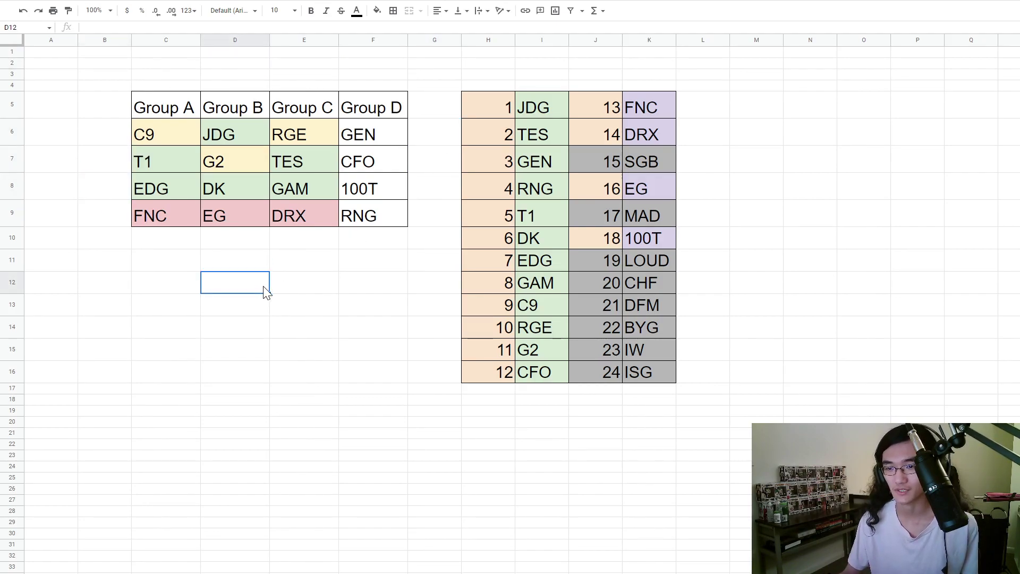
click(457, 178)
click(276, 64)
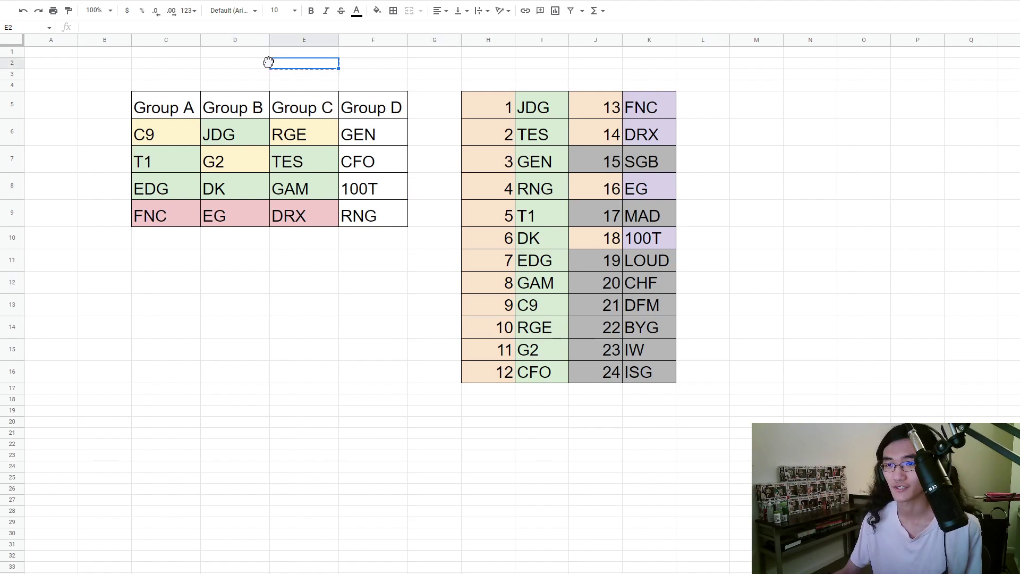
click(86, 167)
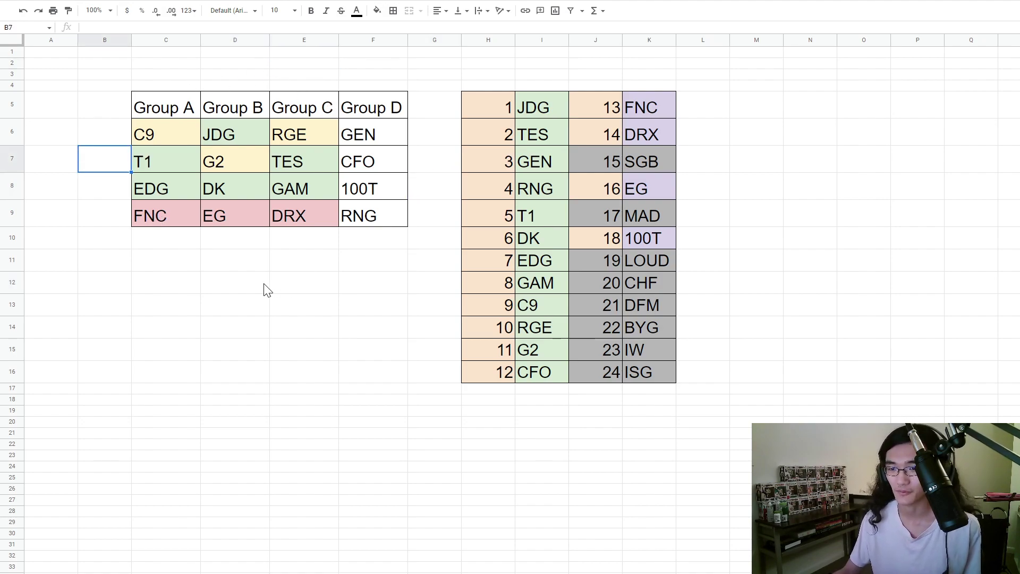
click(266, 289)
click(429, 170)
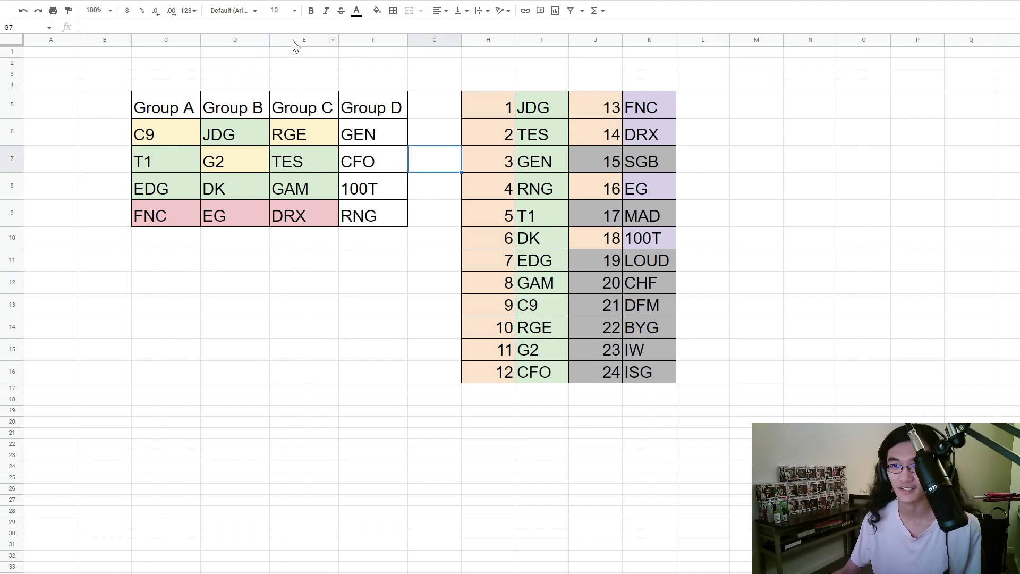
click(267, 64)
click(83, 166)
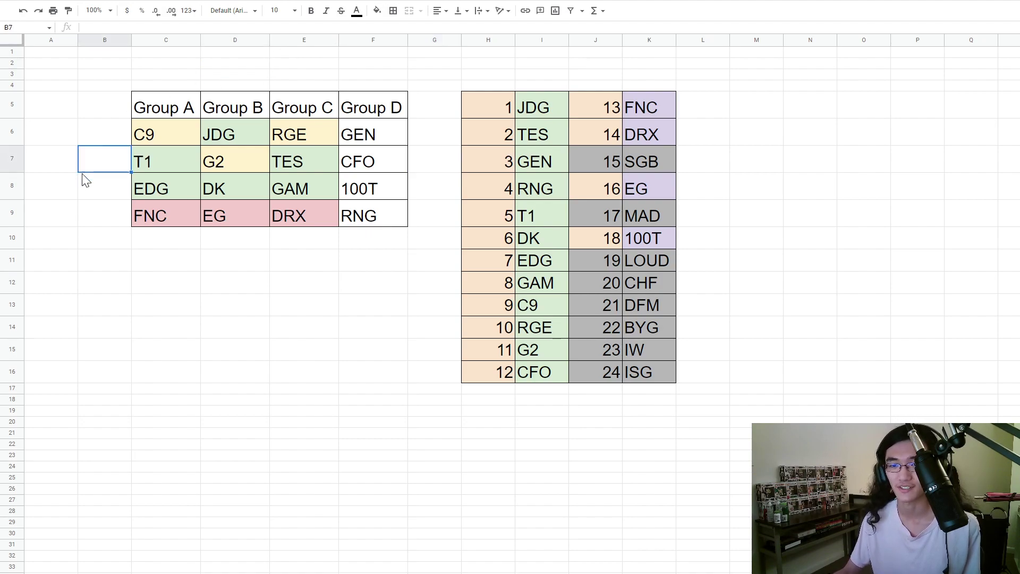
click(266, 264)
click(301, 179)
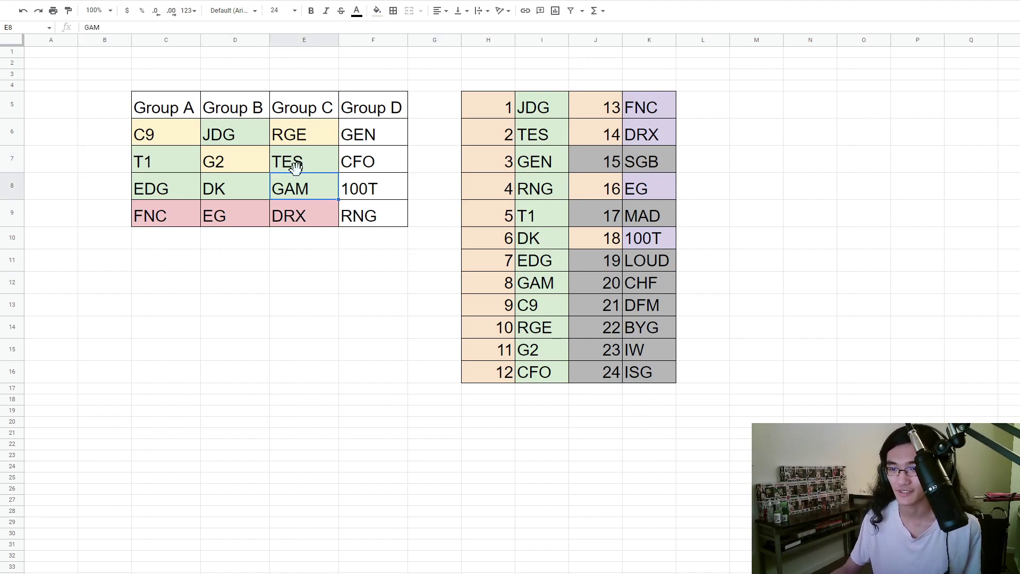
click(268, 291)
click(300, 134)
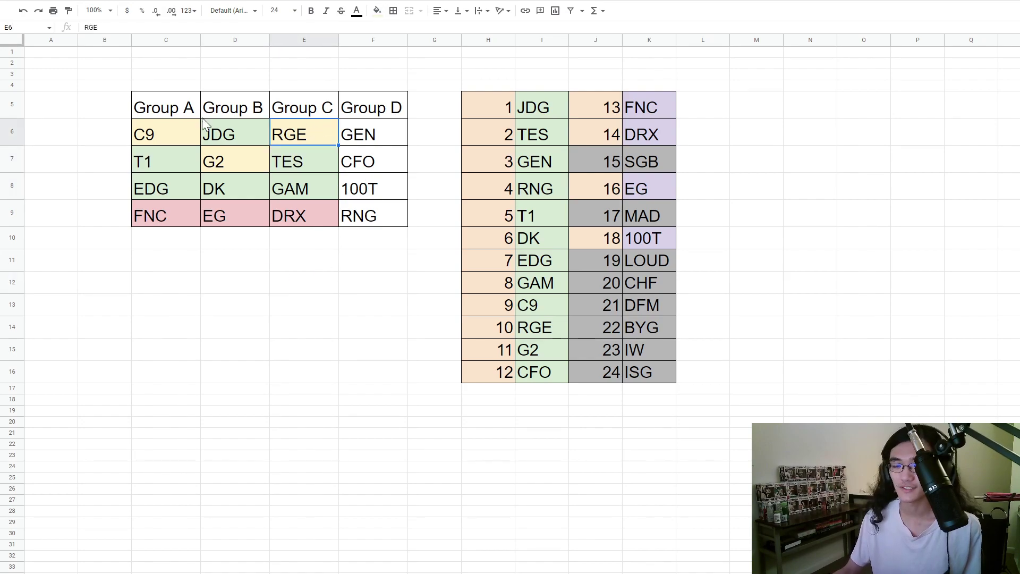
click(171, 137)
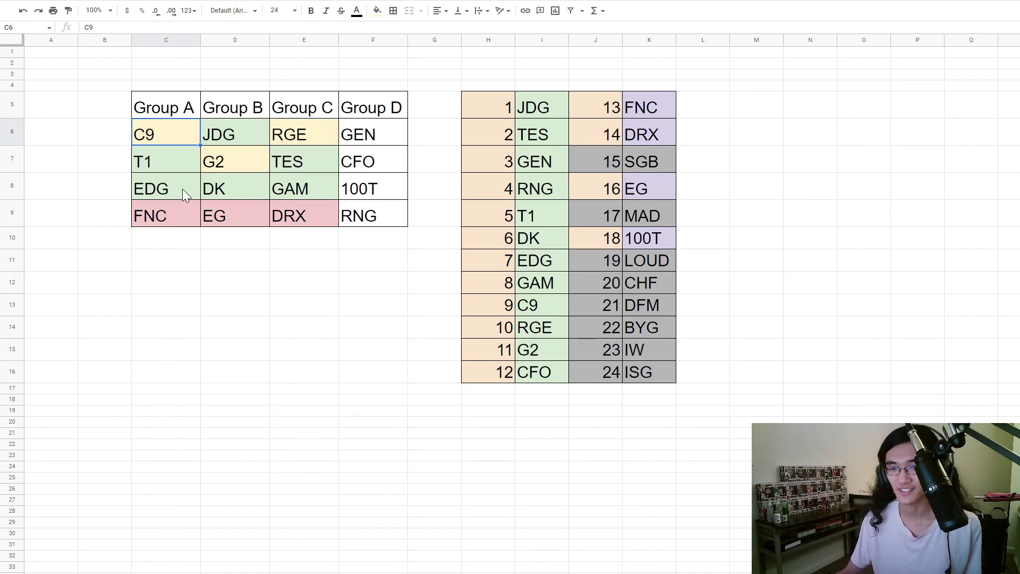
Step: Check the RGE and GAM fills, then click off the table
click(313, 137)
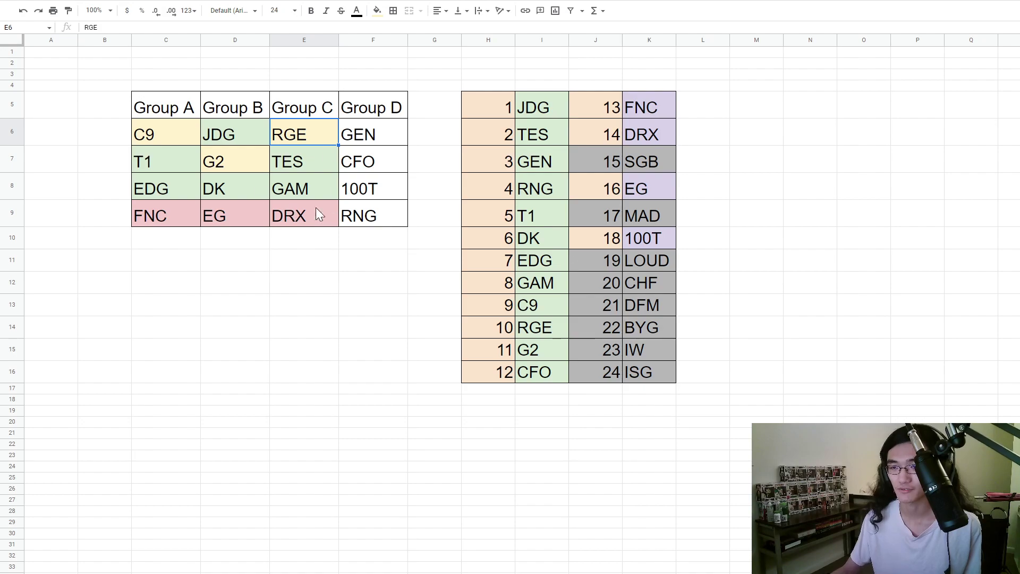
click(307, 178)
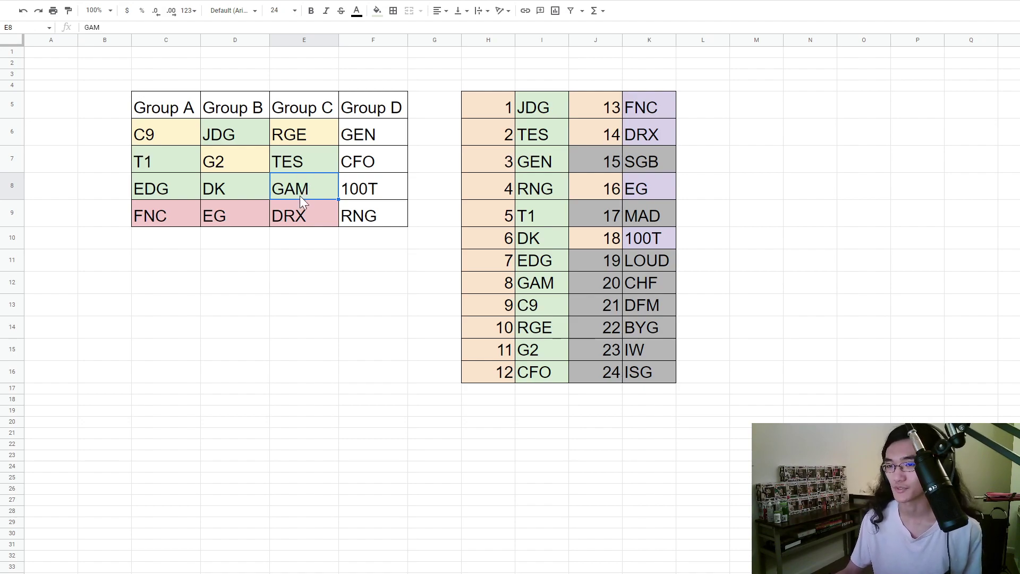
click(318, 237)
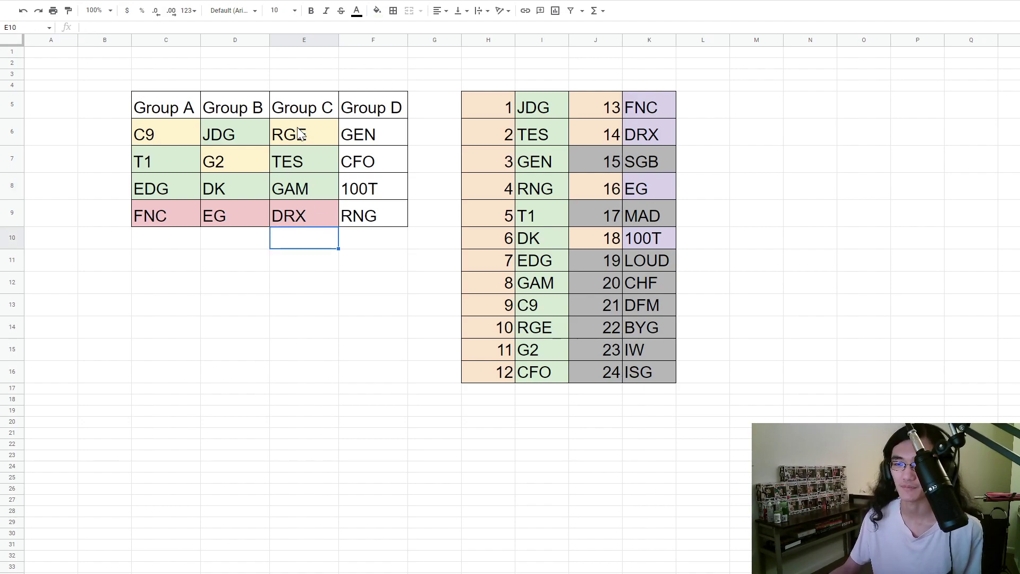
click(305, 88)
click(306, 239)
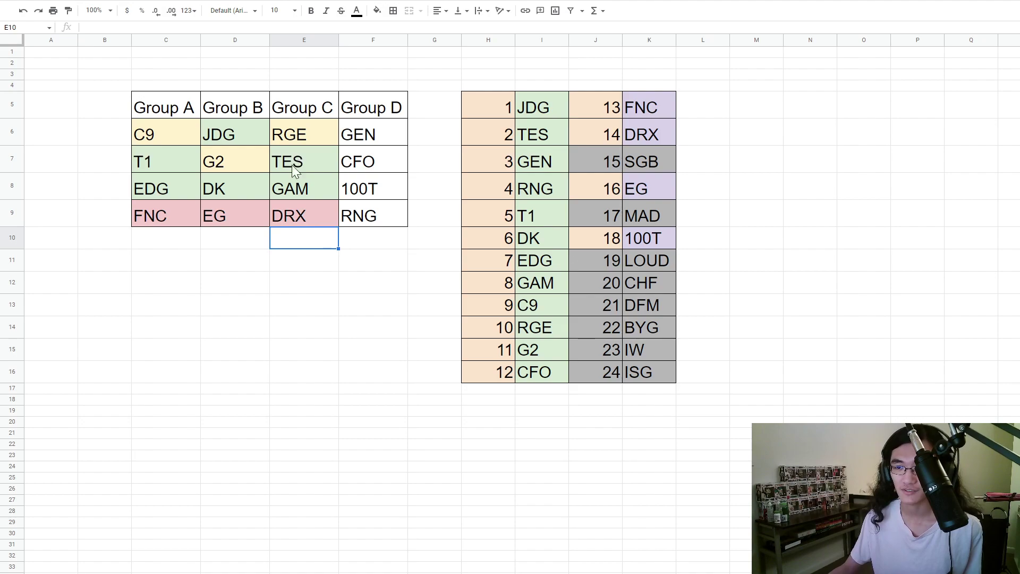
click(295, 183)
Step: Fill the Group D 100T cell light pink
click(393, 139)
click(392, 154)
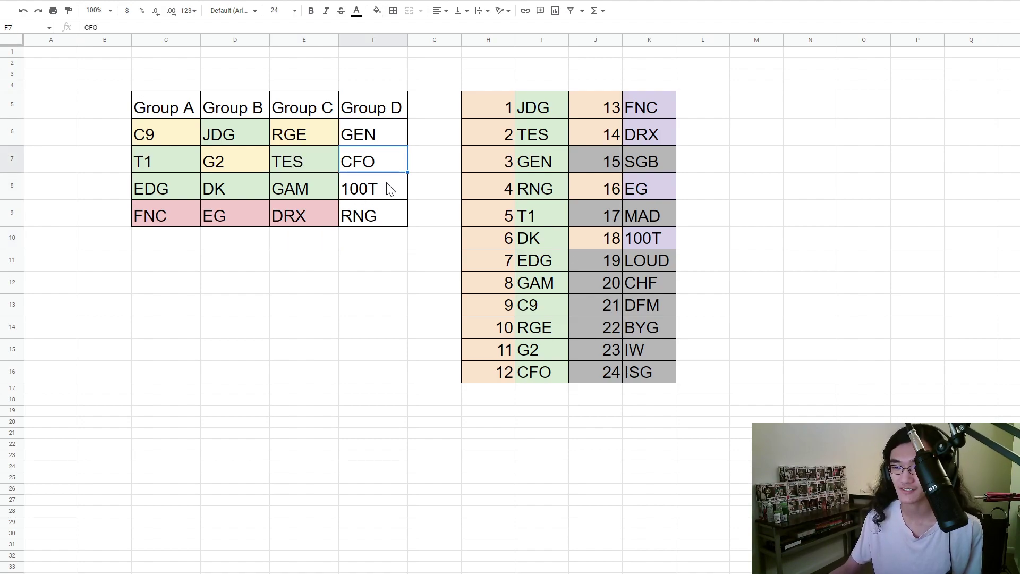
click(387, 189)
click(377, 10)
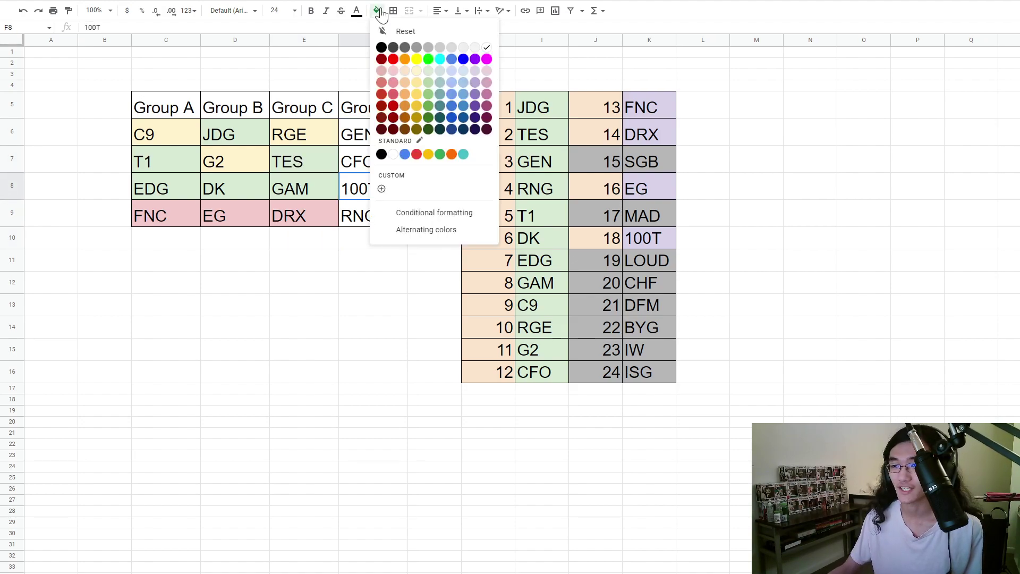
click(393, 71)
click(369, 264)
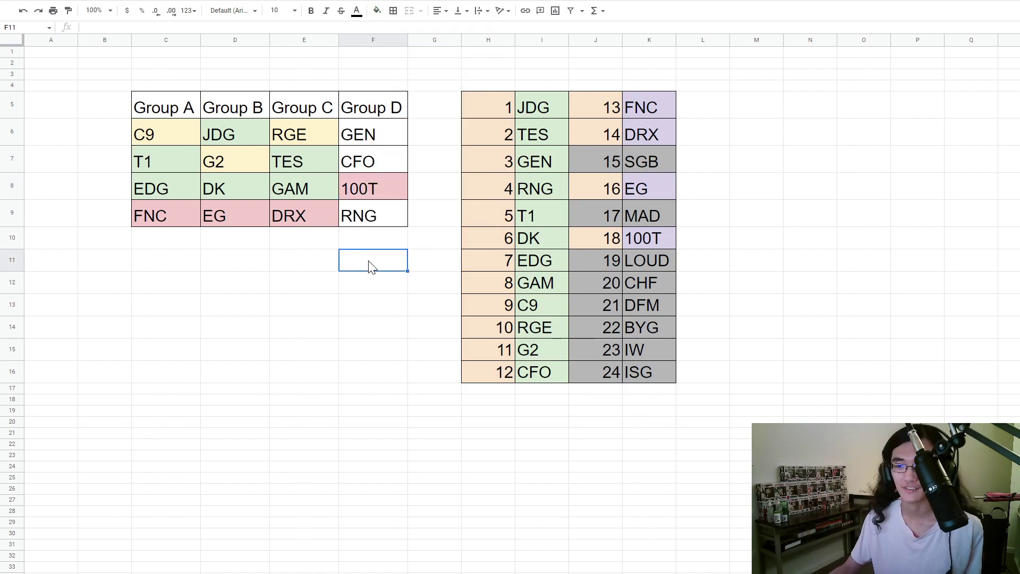
Step: Fill the CFO cell light yellow
click(366, 166)
click(377, 11)
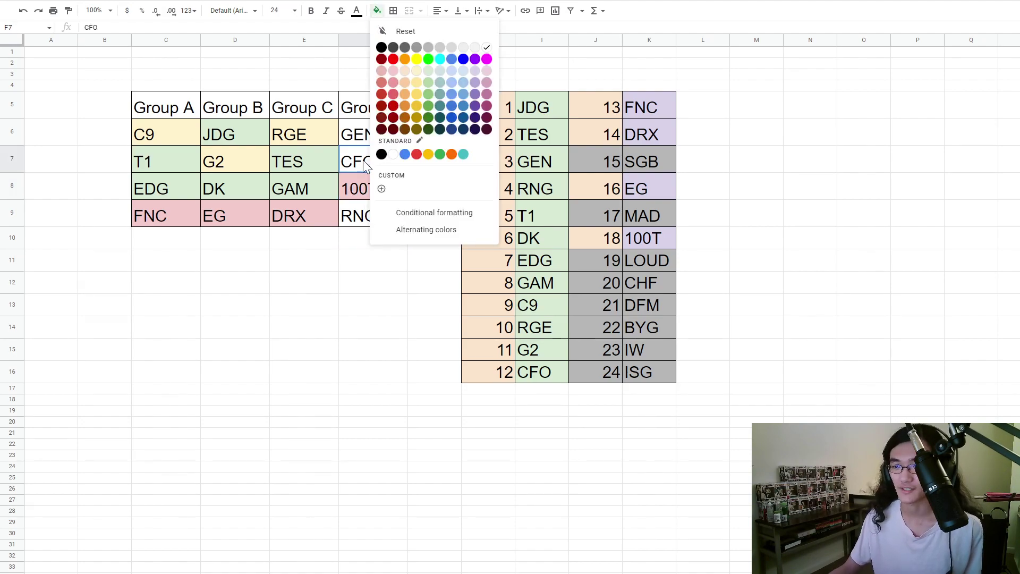
click(415, 70)
click(376, 247)
Step: Try a light orange fill on CFO, then undo it
click(370, 222)
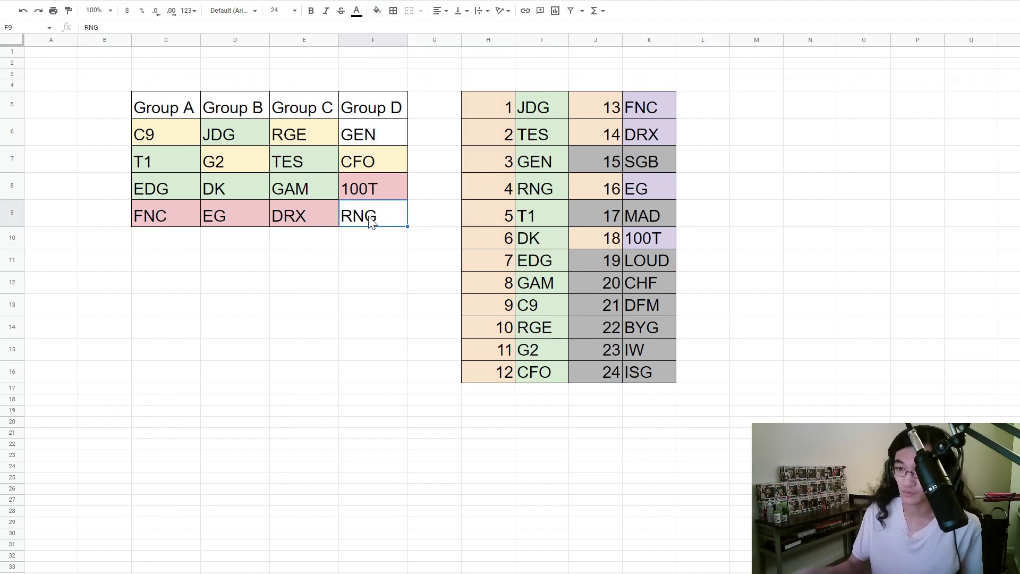
mouse_move(384, 163)
mouse_down()
mouse_move(384, 142)
mouse_move(305, 132)
mouse_move(369, 164)
mouse_up()
click(371, 10)
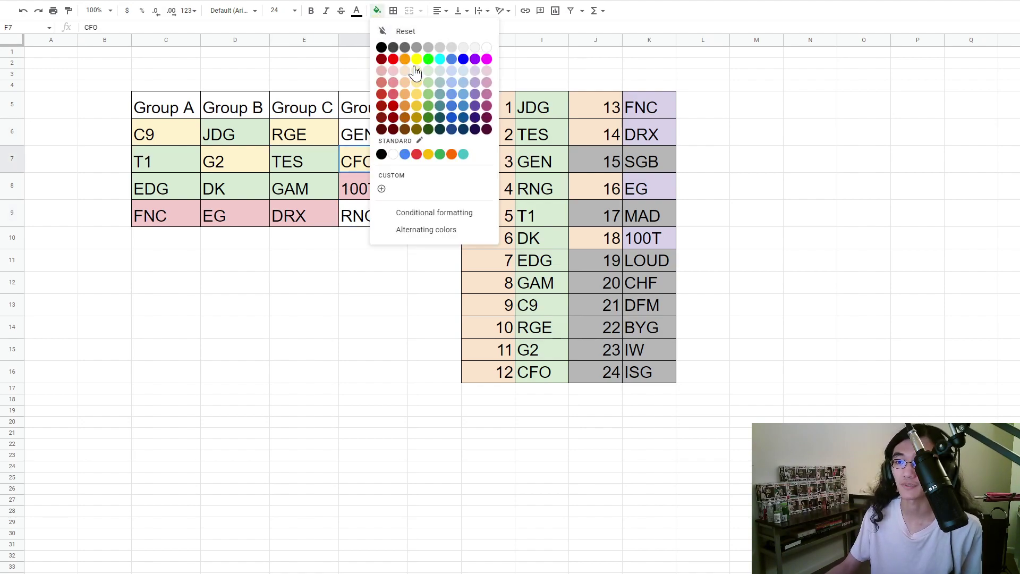
click(408, 76)
click(360, 268)
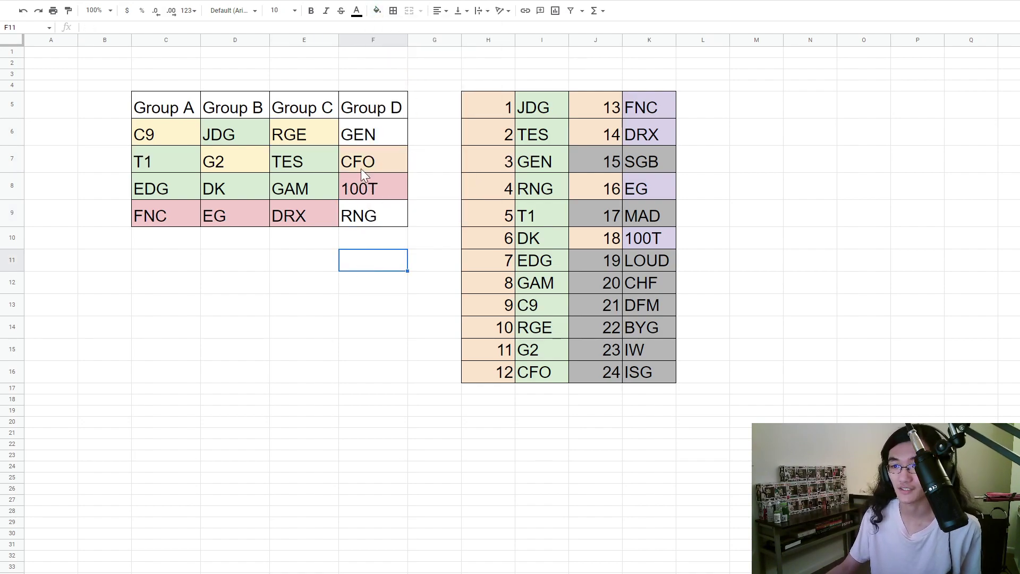
key(ctrl+z)
Step: Fill GEN and RNG light green after briefly trying light blue
ctrl+click(372, 136)
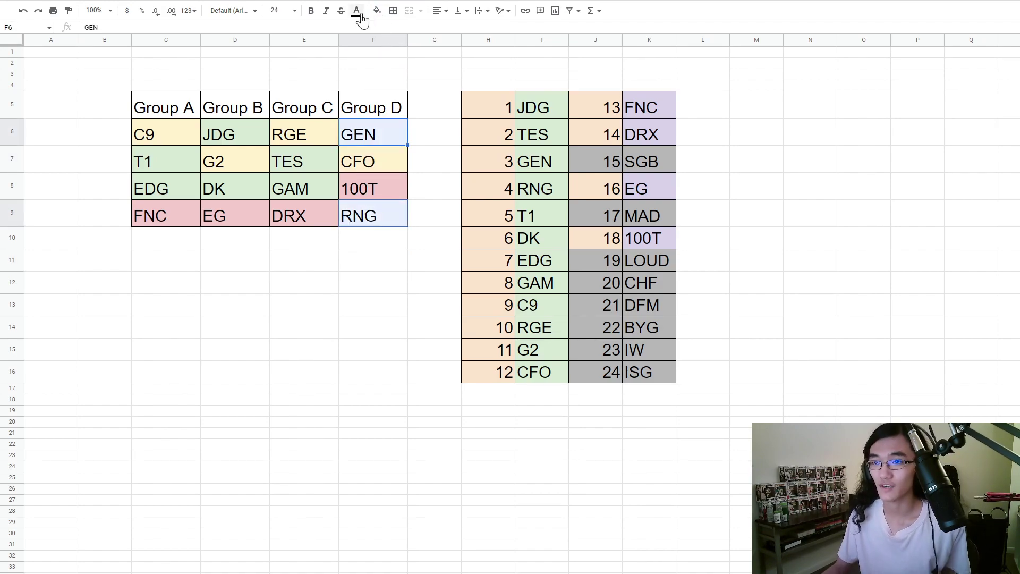
click(376, 11)
click(426, 65)
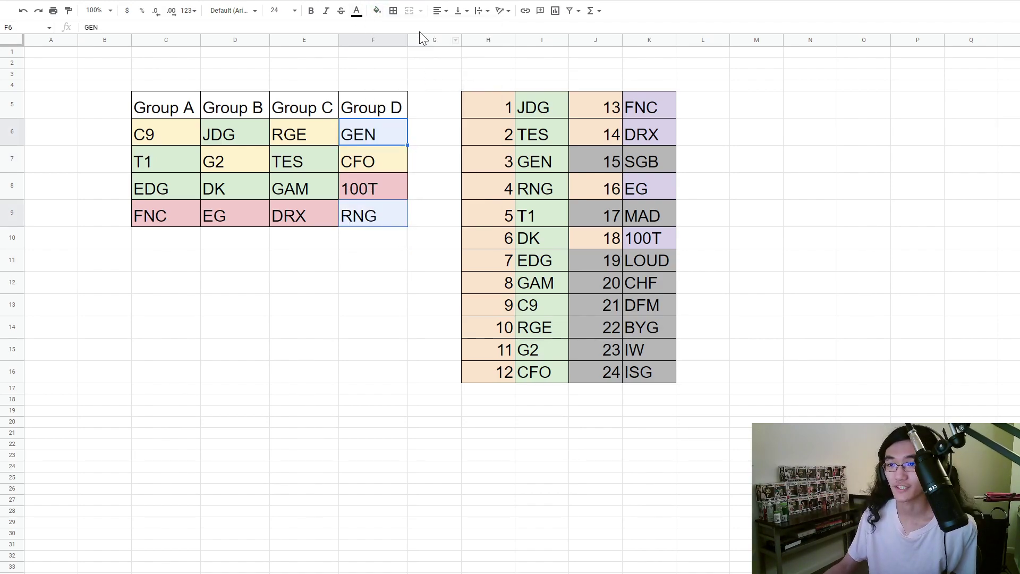
click(377, 11)
click(430, 71)
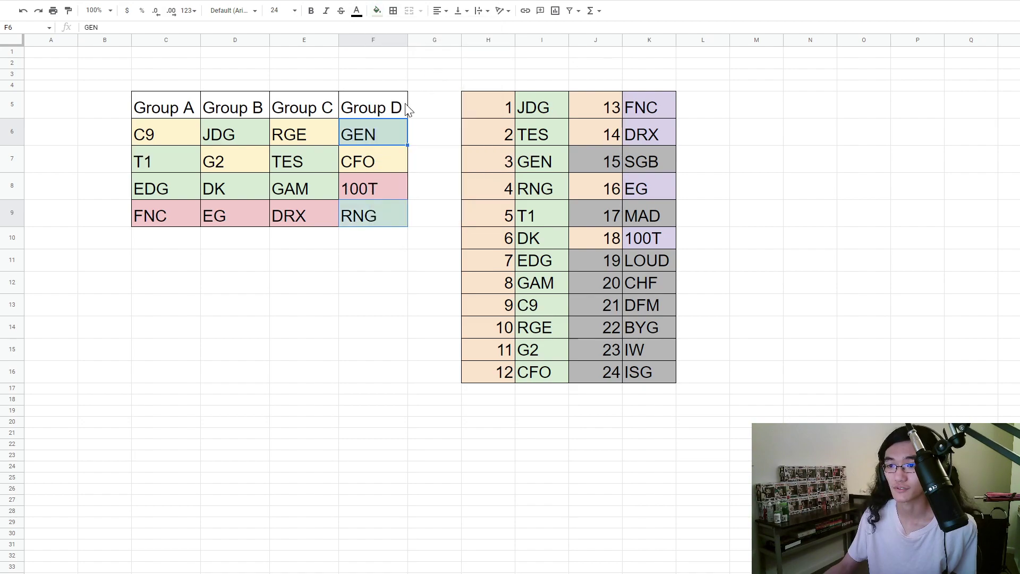
click(355, 275)
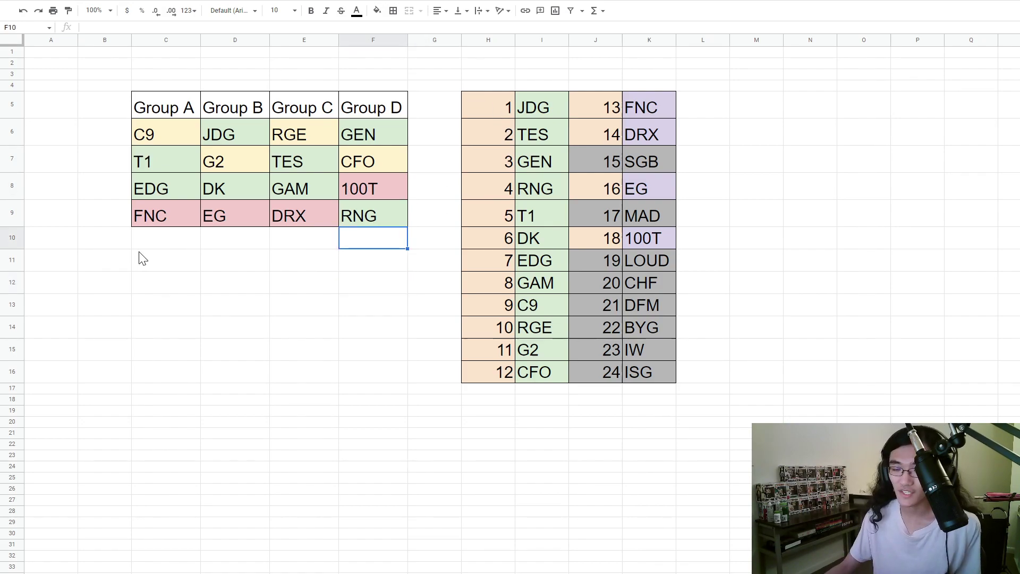
click(128, 259)
click(113, 86)
click(435, 84)
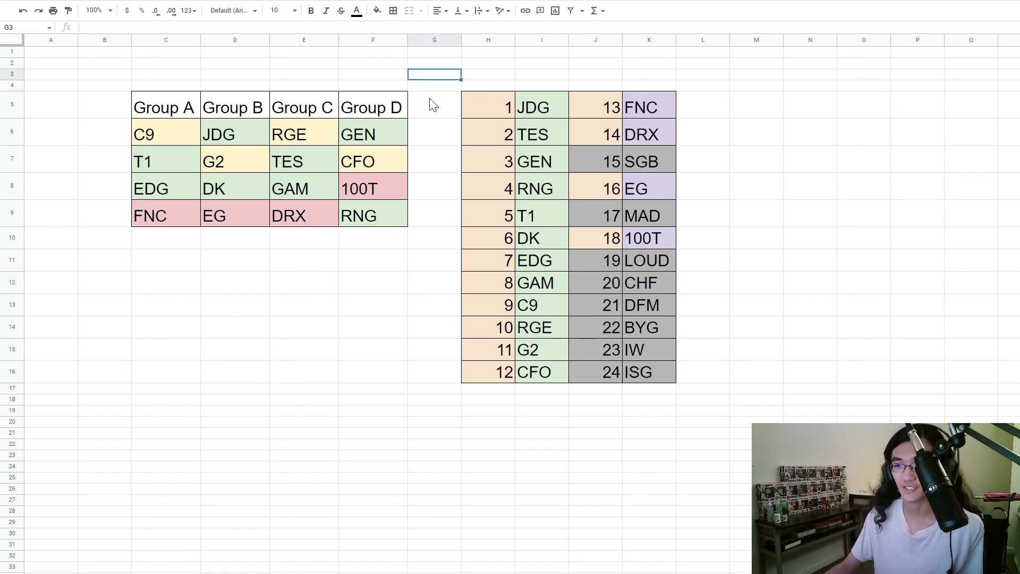
click(424, 263)
click(122, 264)
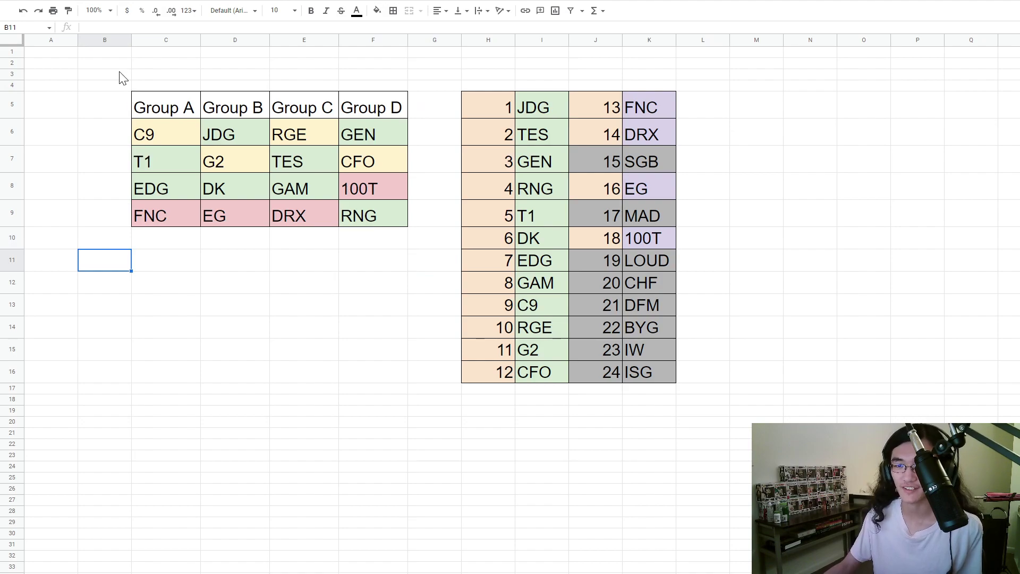
click(120, 75)
click(436, 78)
click(433, 264)
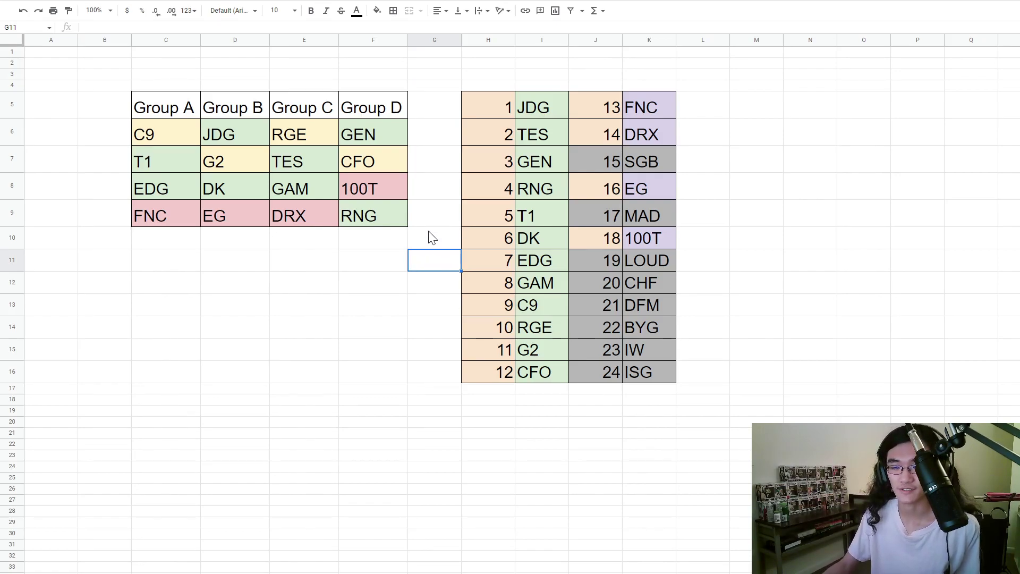
click(114, 273)
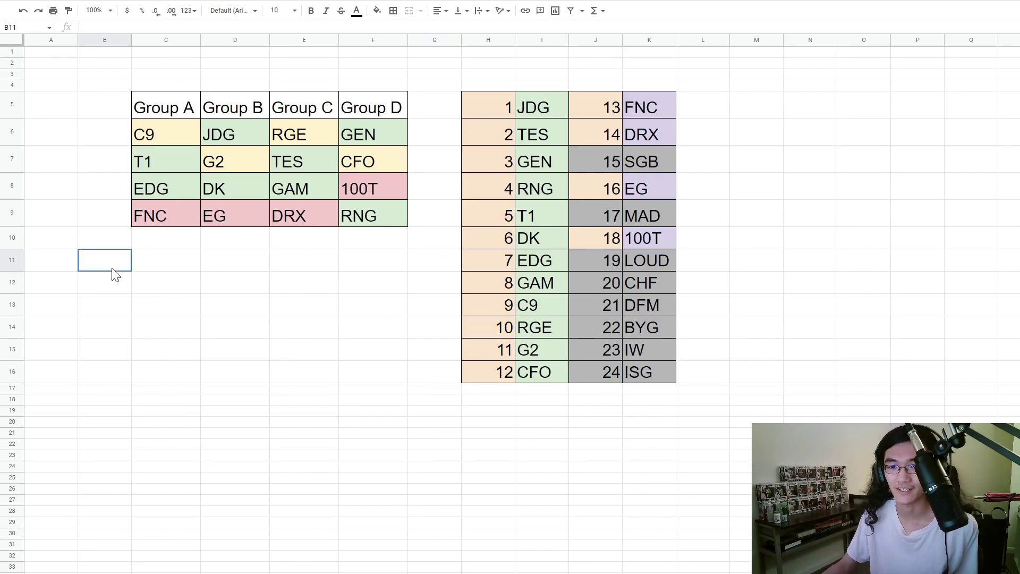
click(113, 78)
click(445, 77)
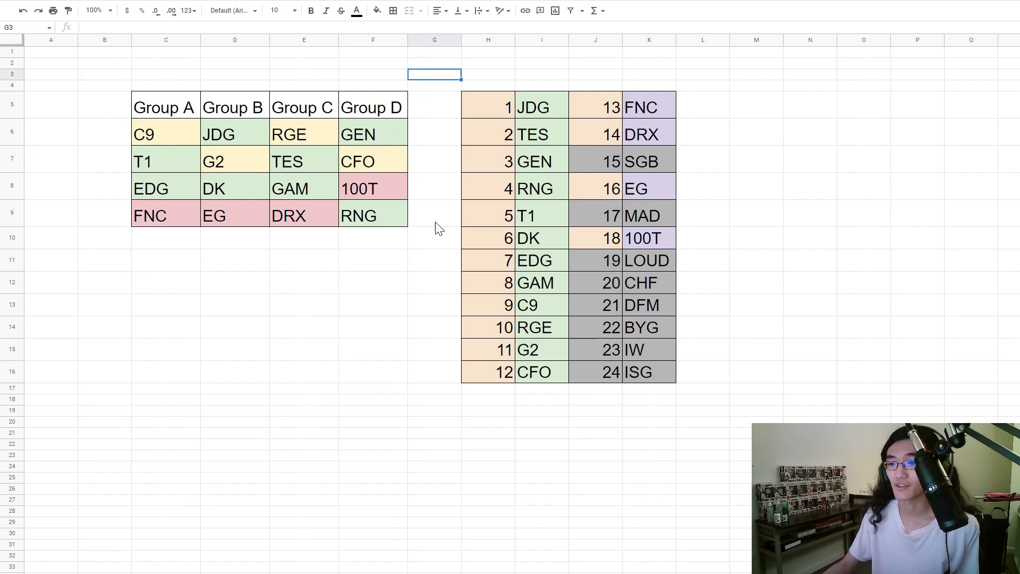
click(441, 259)
click(119, 261)
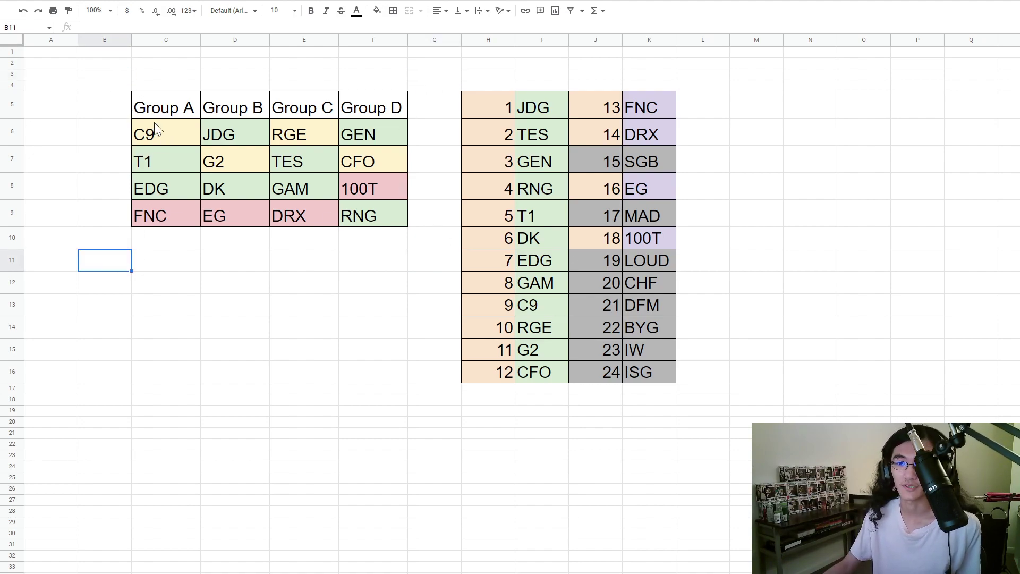
click(117, 76)
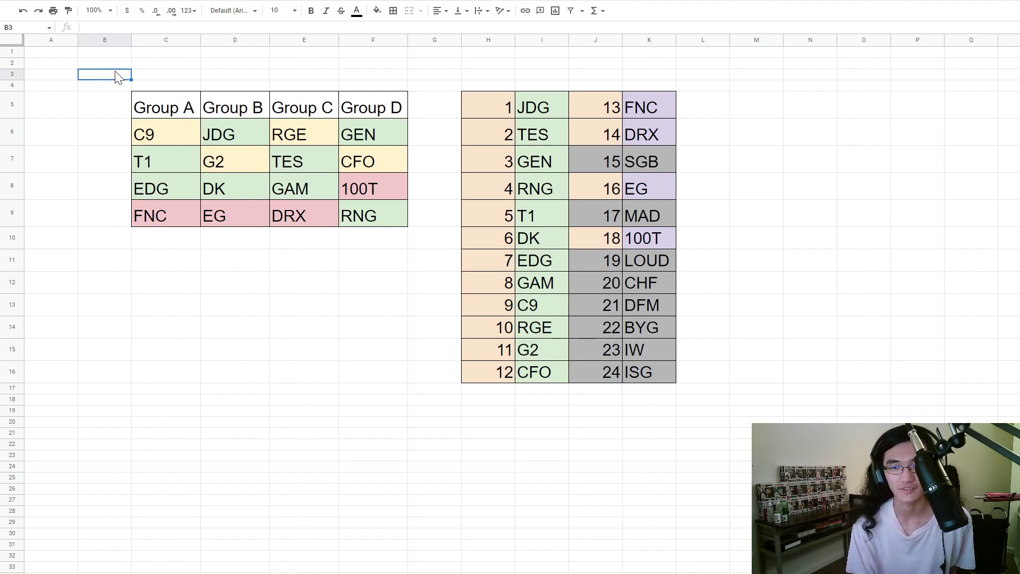
click(104, 289)
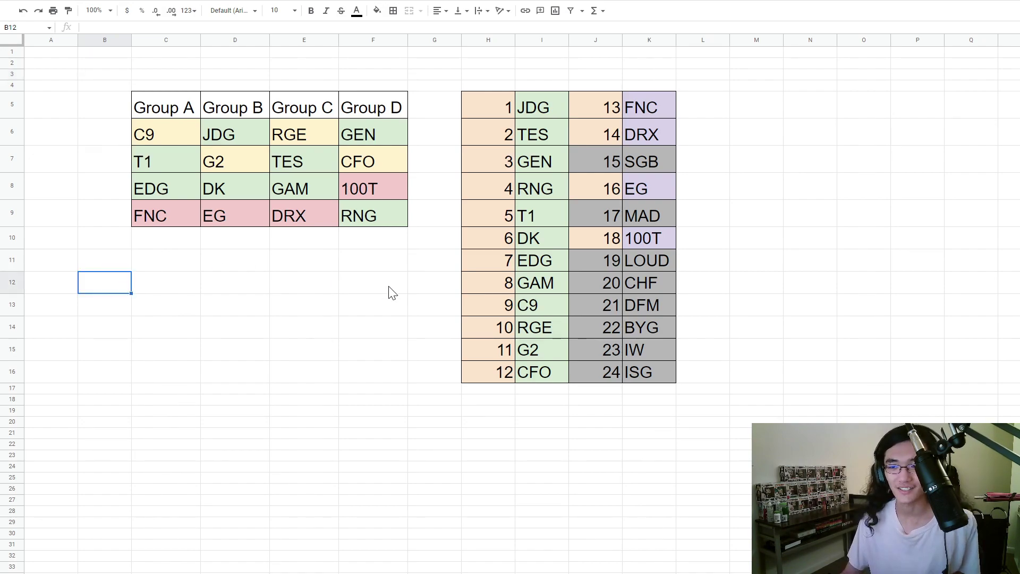
click(449, 295)
click(450, 72)
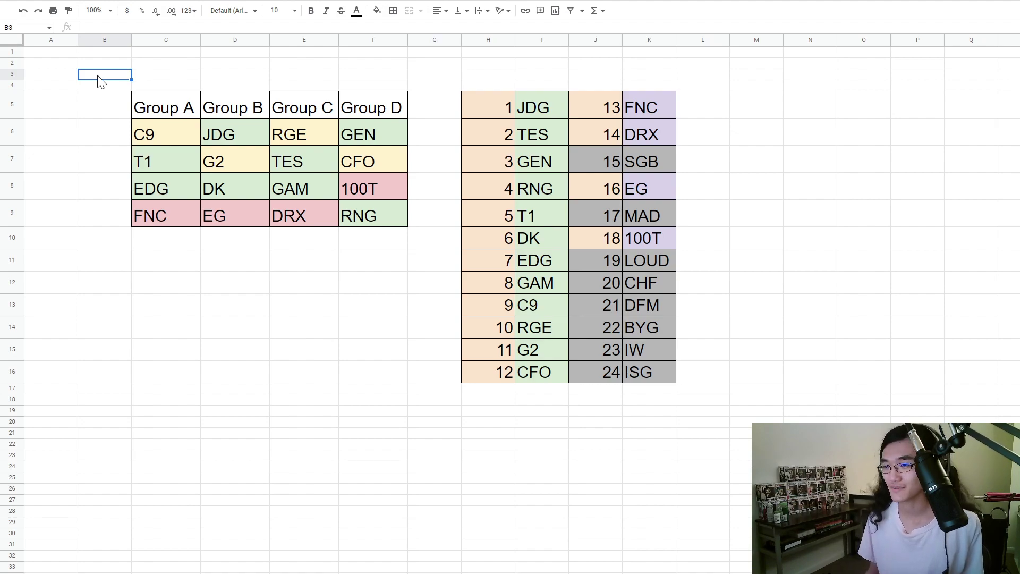
click(105, 259)
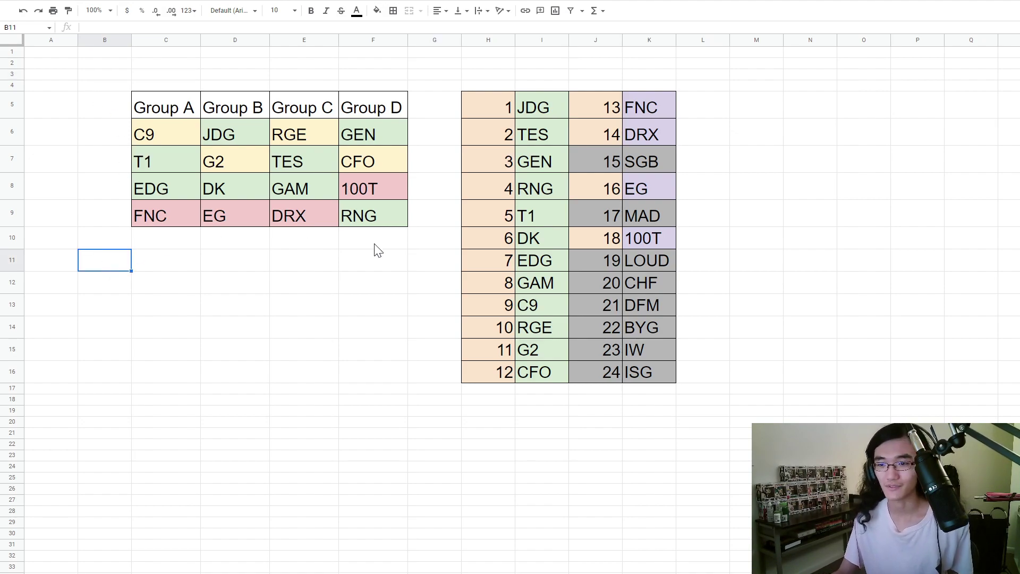
click(433, 261)
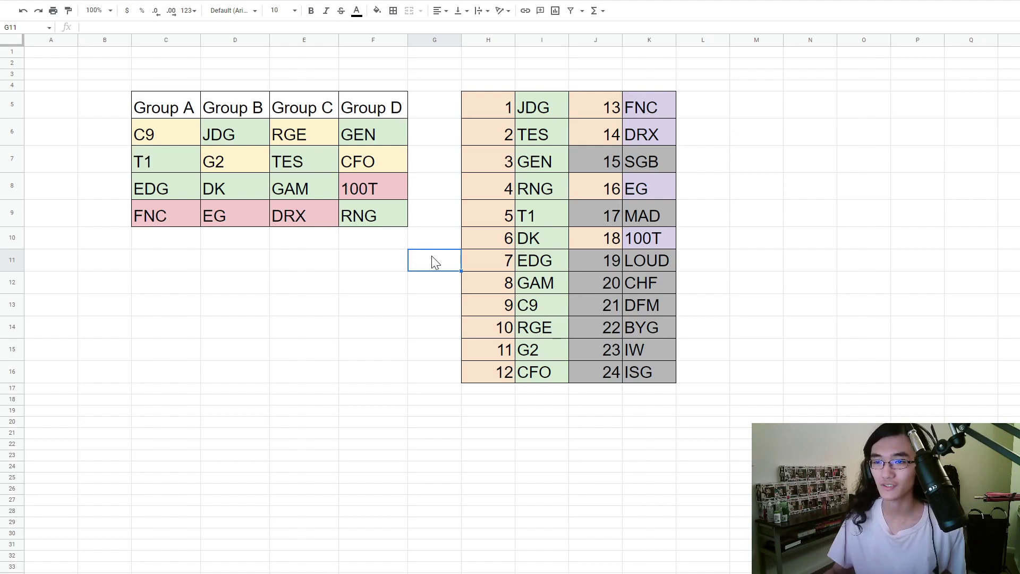
click(101, 77)
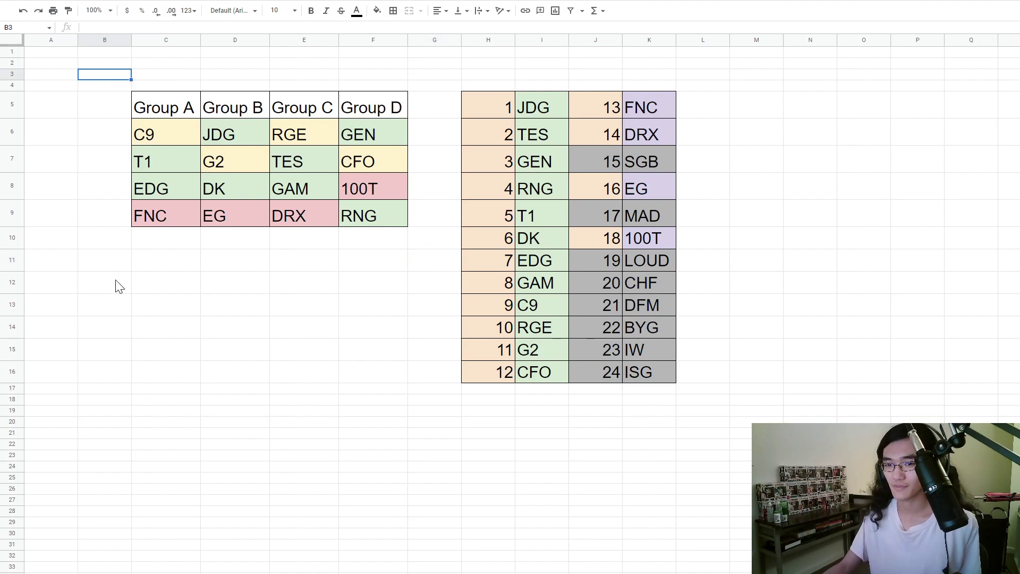
click(100, 264)
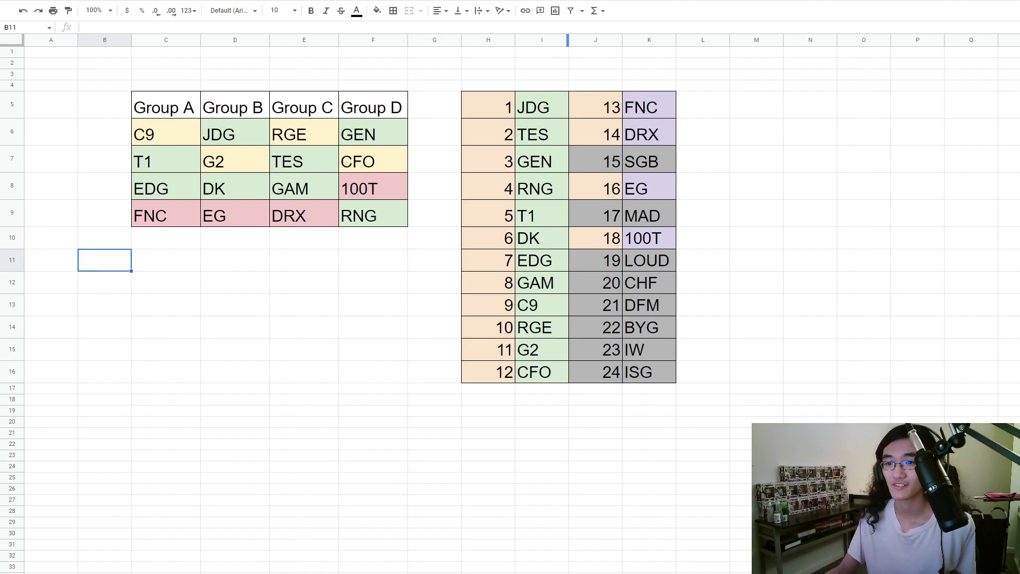
click(107, 76)
click(455, 75)
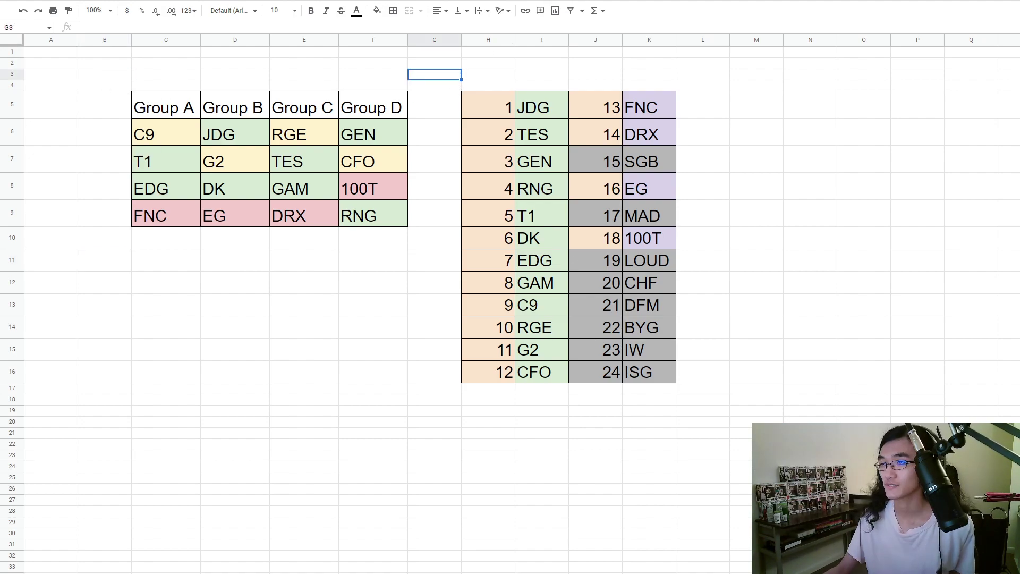